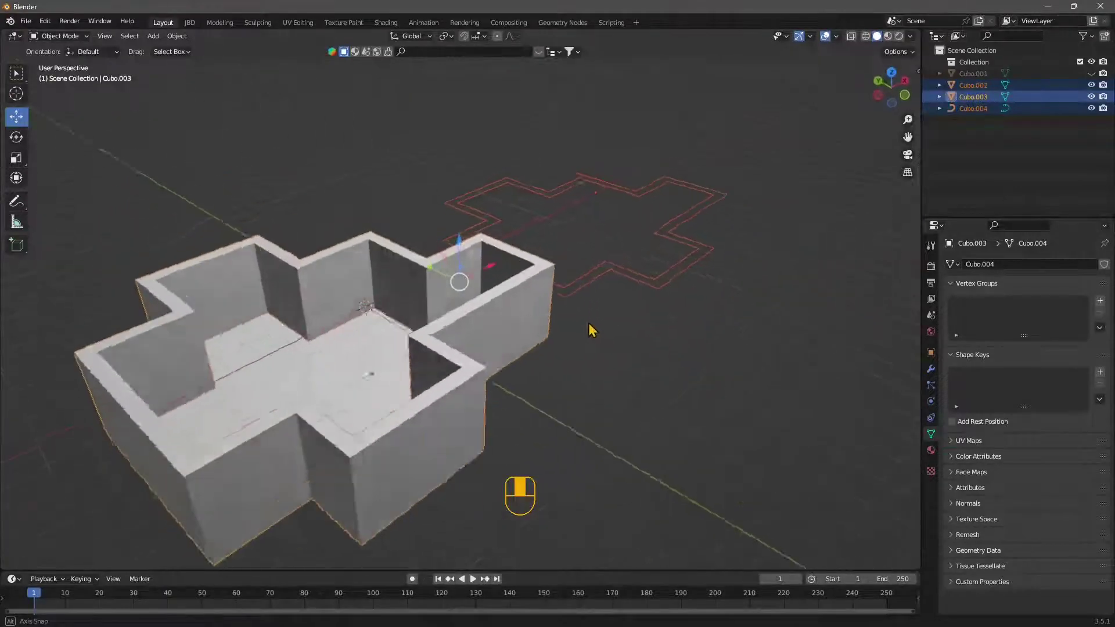
Orbit and pan around the scene to inspect the walled apartment mesh and cross-shaped outline curve
left_click(535, 364)
mouse_move(534, 363)
middle_mouse_down()
mouse_move(563, 402)
mouse_move(590, 406)
mouse_move(542, 415)
mouse_move(543, 380)
middle_mouse_up()
left_click(417, 317)
left_click(569, 410)
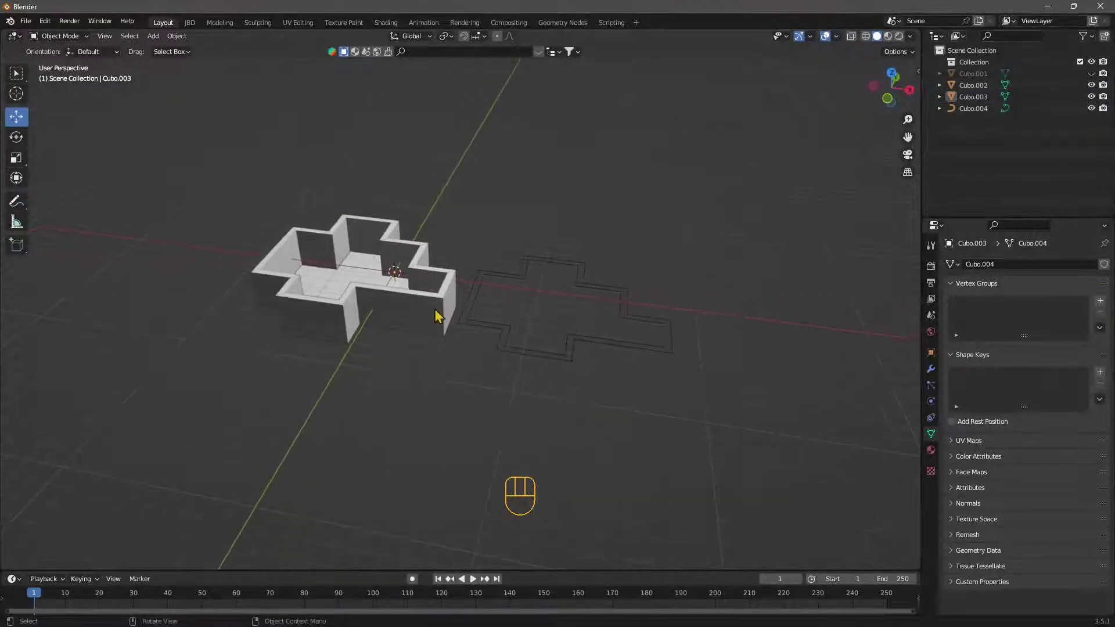
mouse_move(437, 317)
middle_mouse_down("shift")
mouse_move(413, 319)
mouse_move(446, 327)
middle_mouse_up("shift")
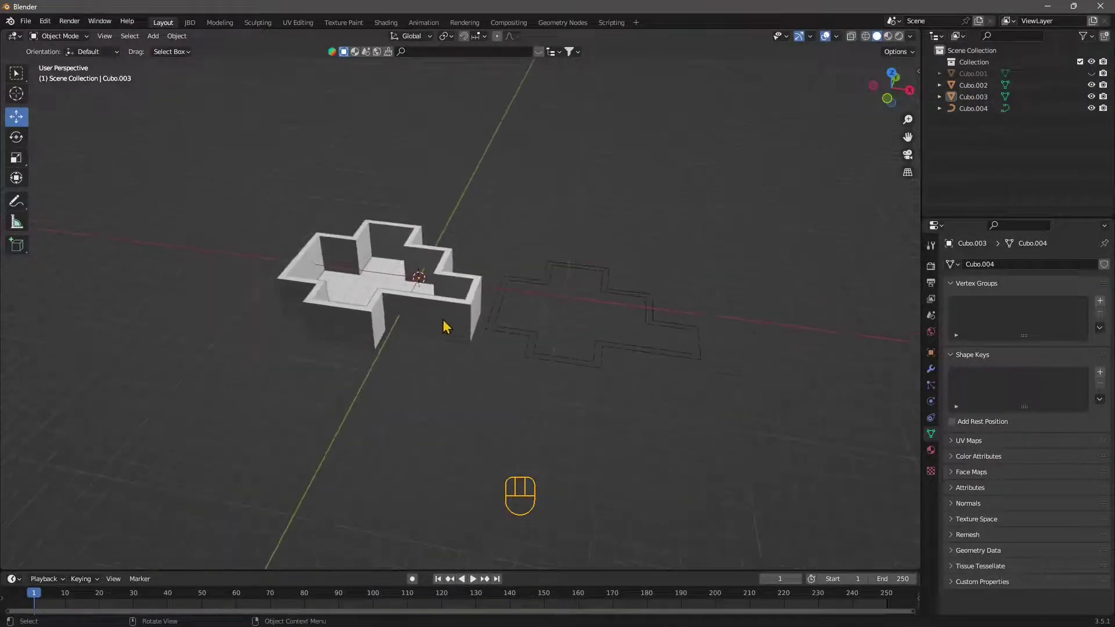
left_click(389, 315)
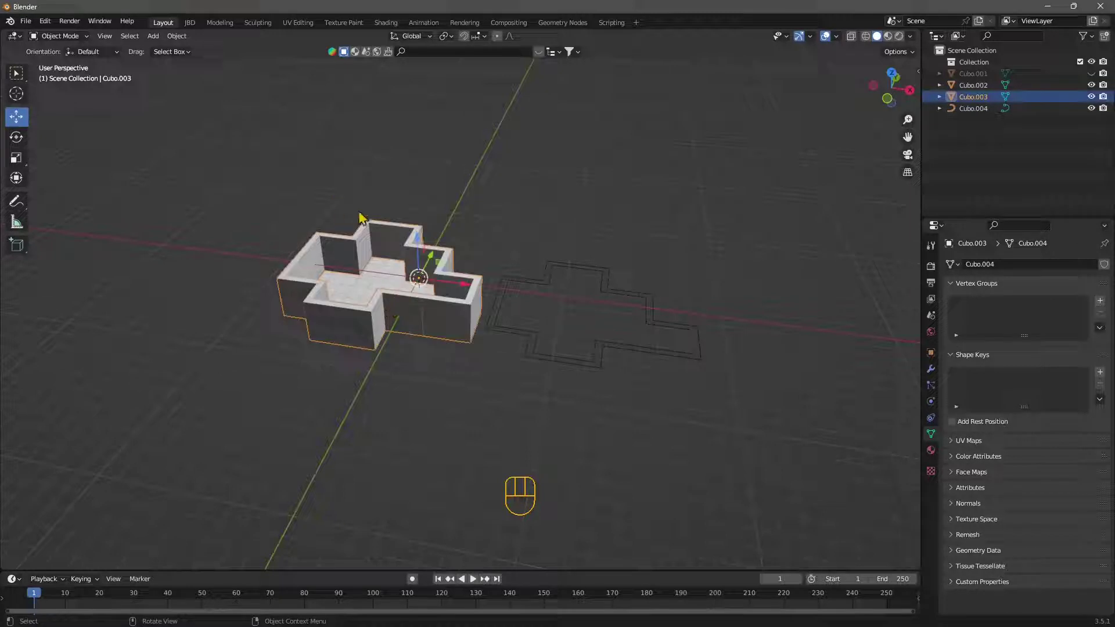
middle_click_drag(360, 218, 395, 315)
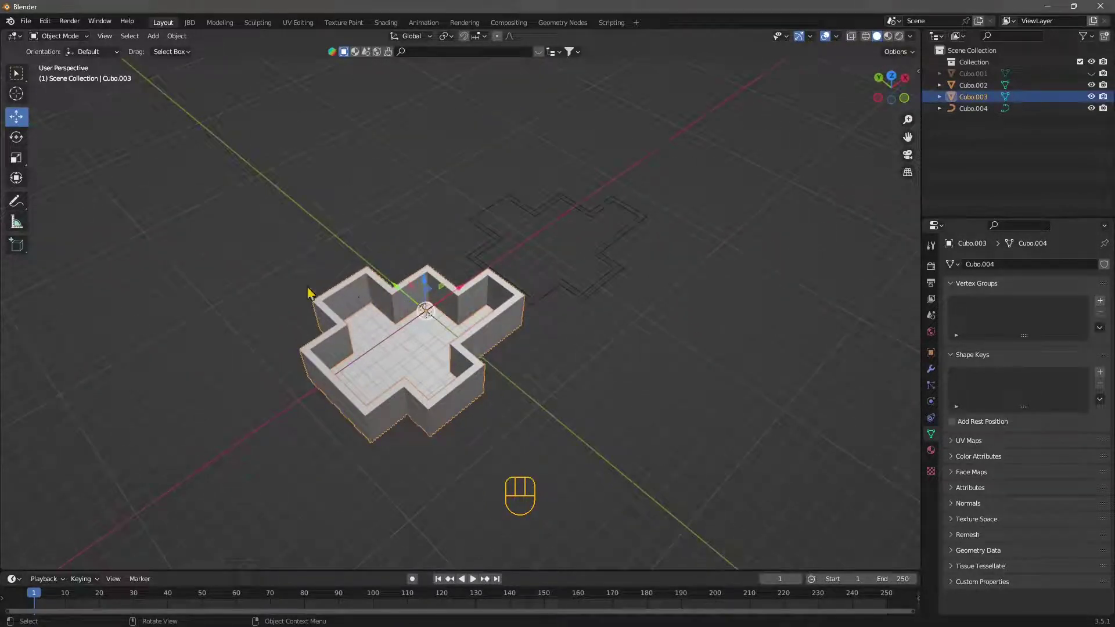
middle_click_drag(600, 378, 528, 373)
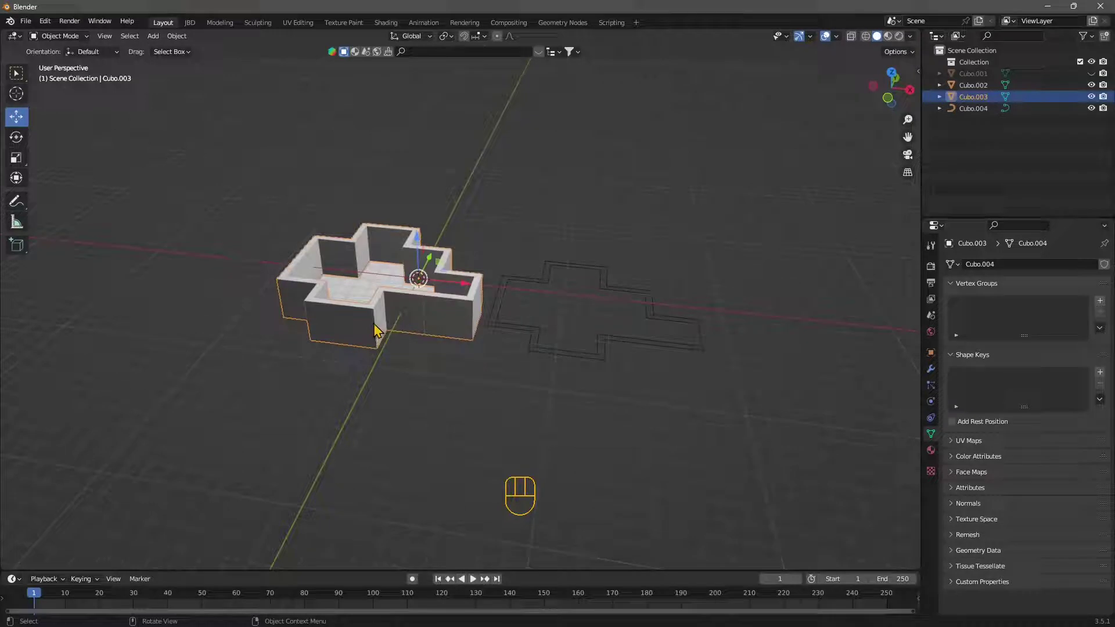
middle_click_drag(453, 316, 454, 325)
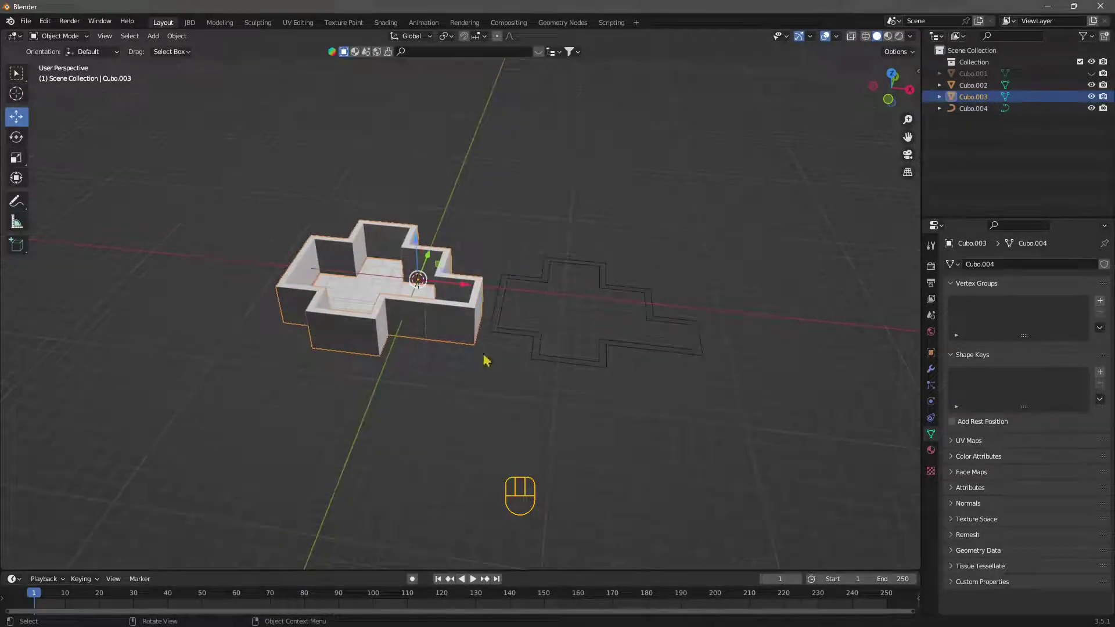
left_click(501, 336)
mouse_move(561, 344)
middle_mouse_down()
mouse_move(567, 368)
mouse_move(567, 358)
middle_mouse_up()
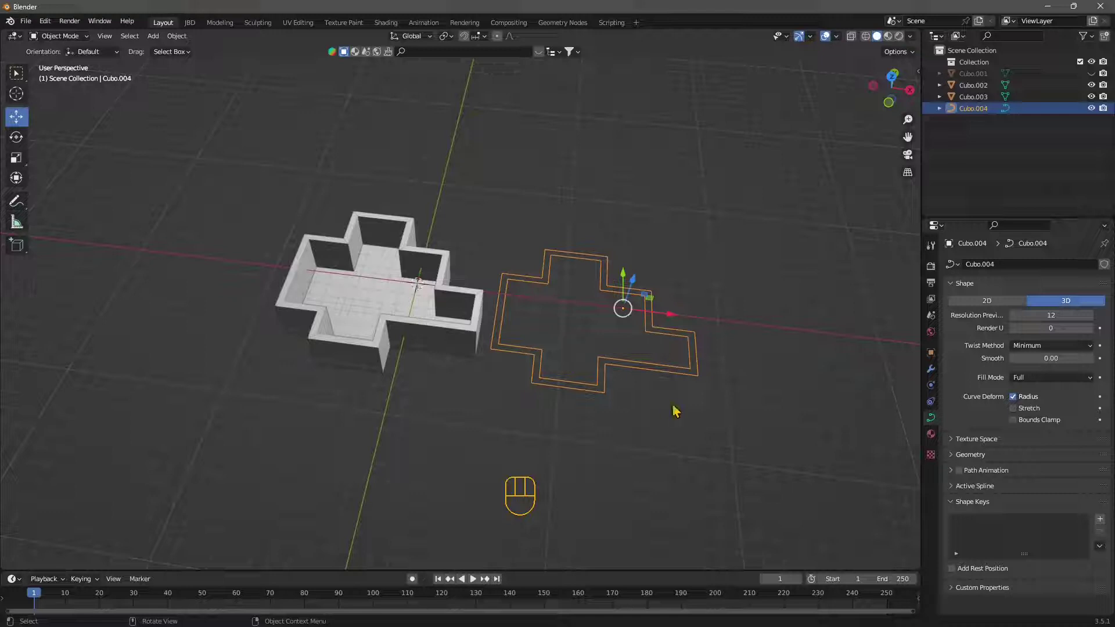
middle_click_drag(516, 335, 541, 300)
middle_click_drag(422, 315, 467, 322, "shift")
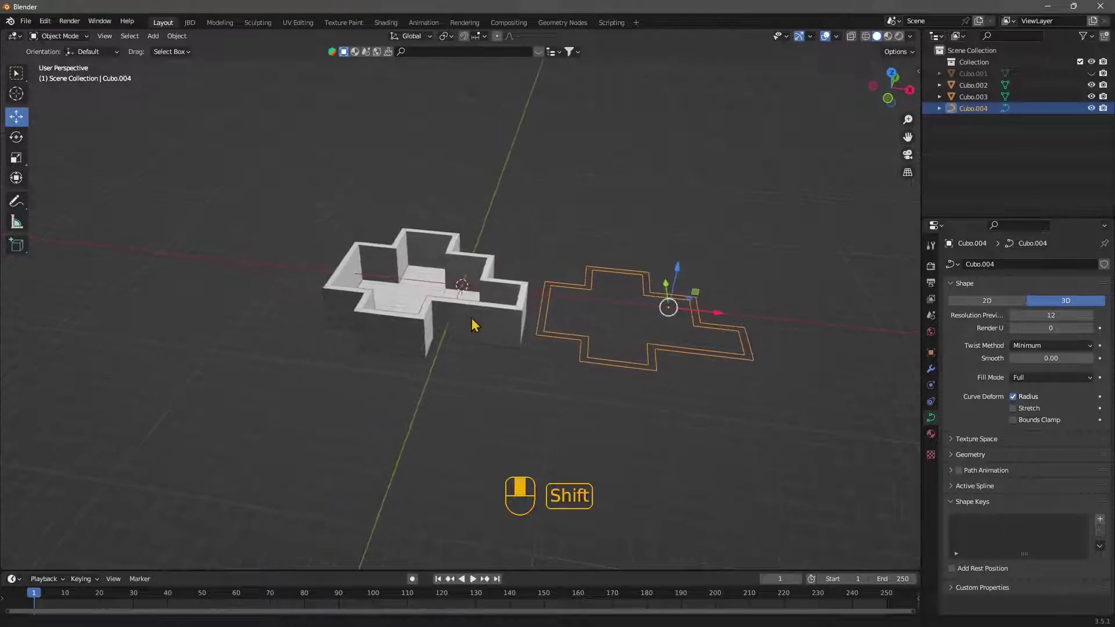
Delete the old walls, the outline curve and the leftover Cubo.001 object
left_click_drag(290, 170, 429, 356)
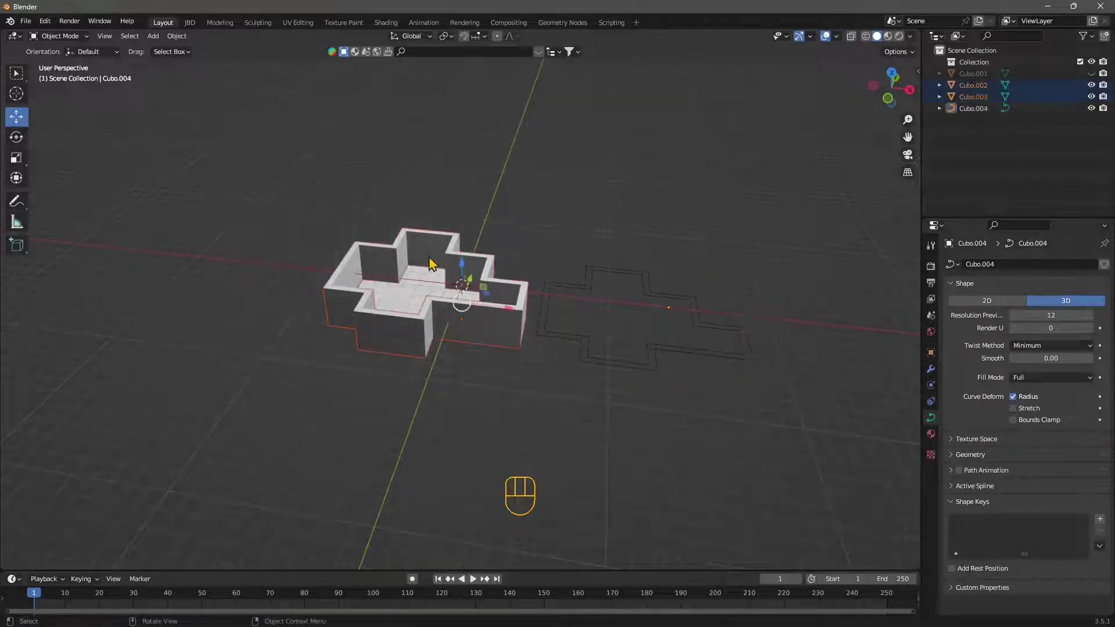
left_click_drag(730, 201, 261, 376)
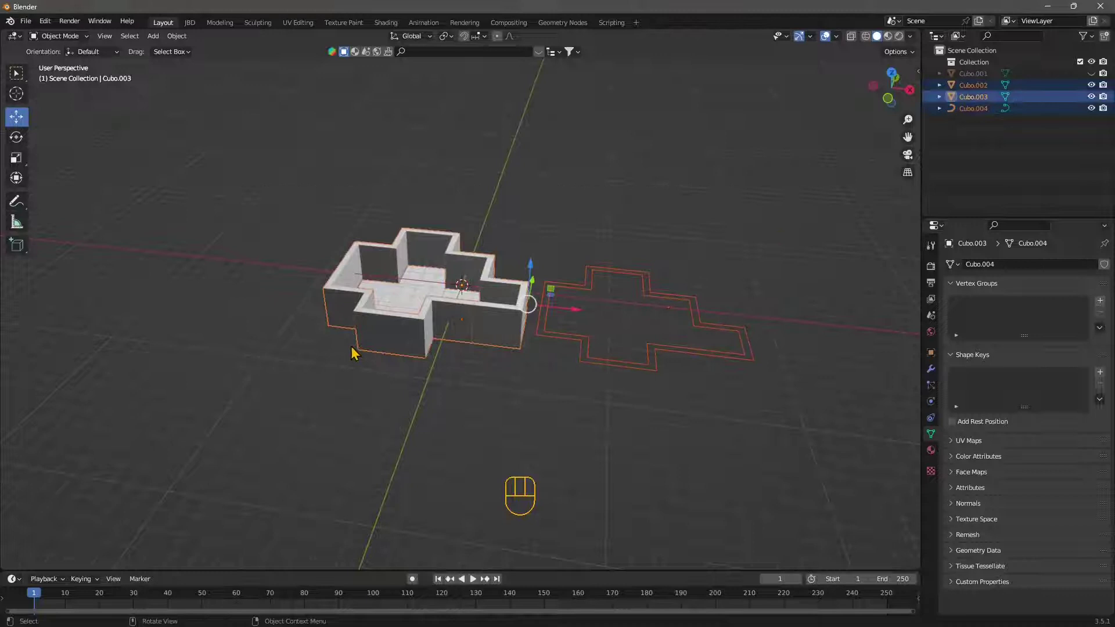
key("x")
left_click(429, 329)
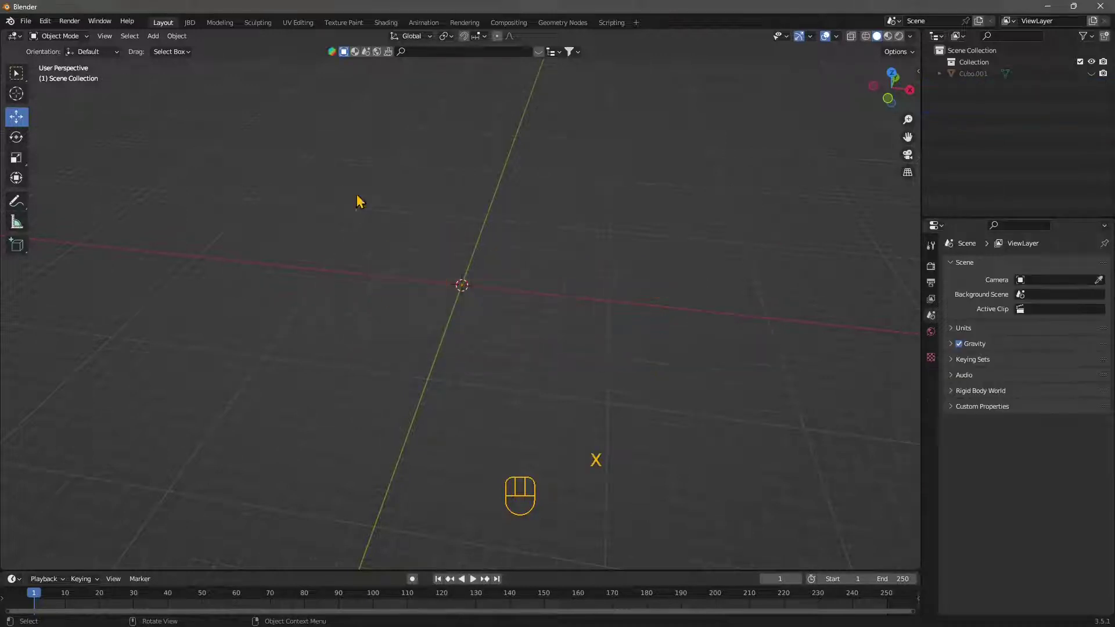
left_click(968, 75)
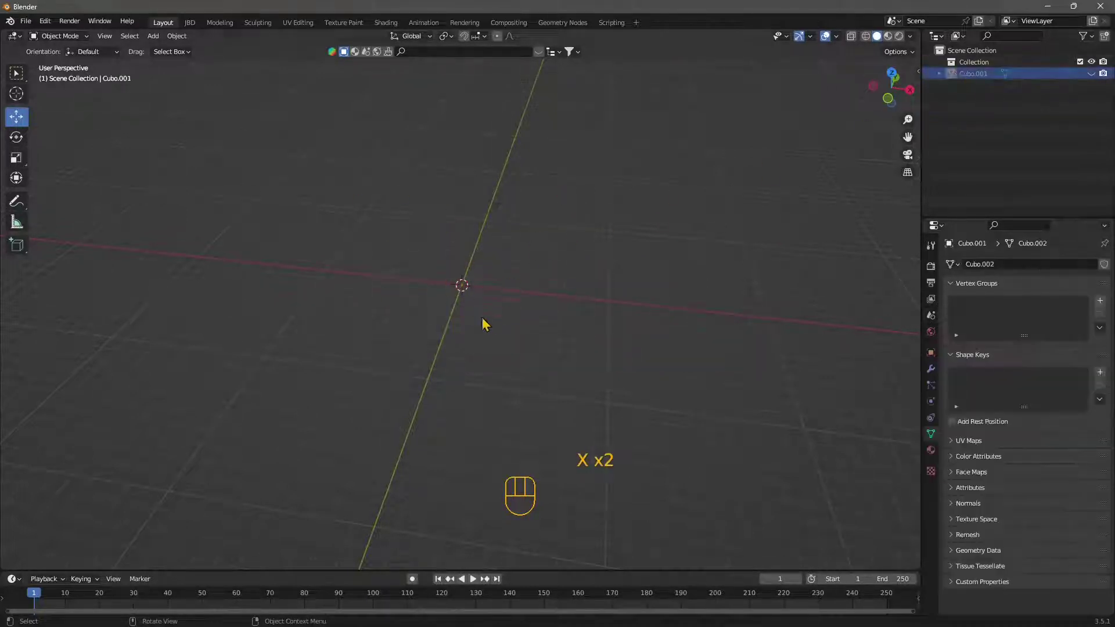
key("x")
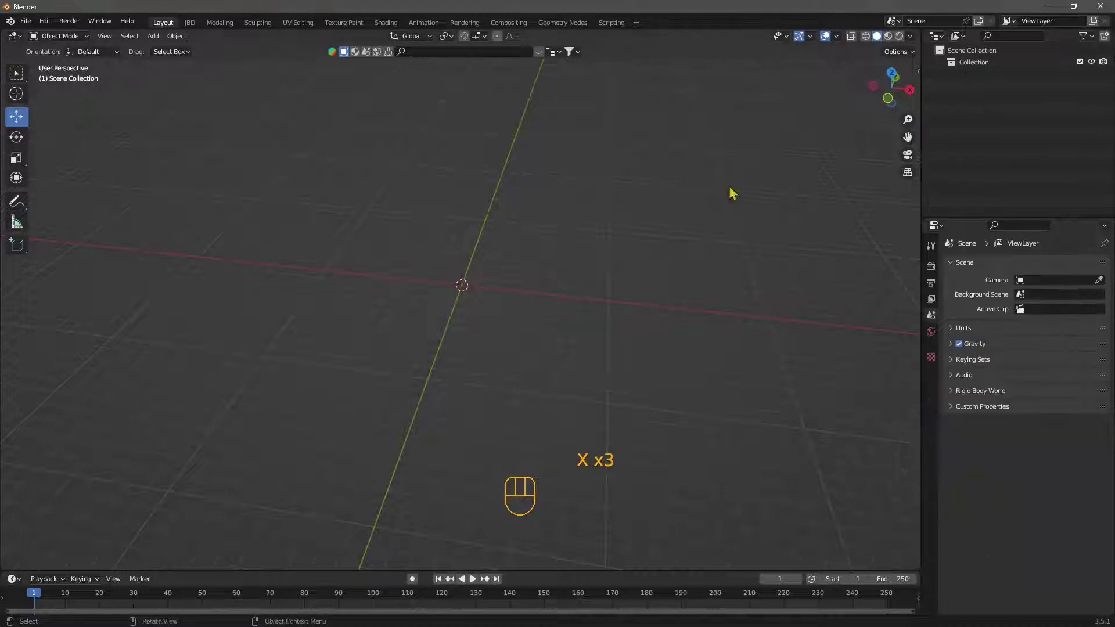
middle_click_drag(380, 145, 258, 220)
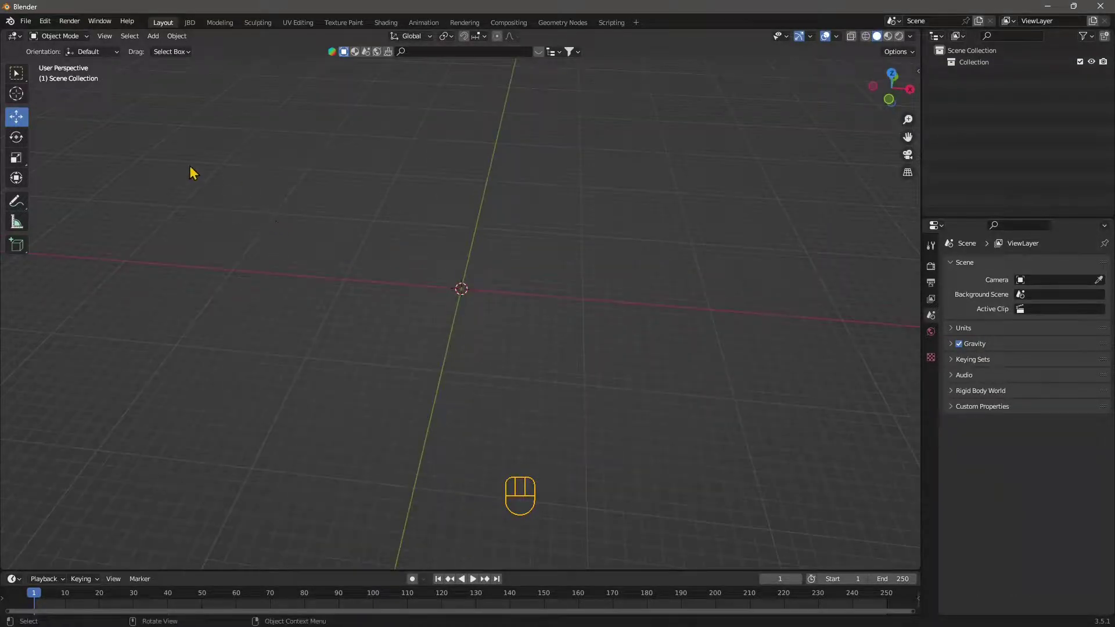
Add a new mesh cube at the origin
left_click(153, 35)
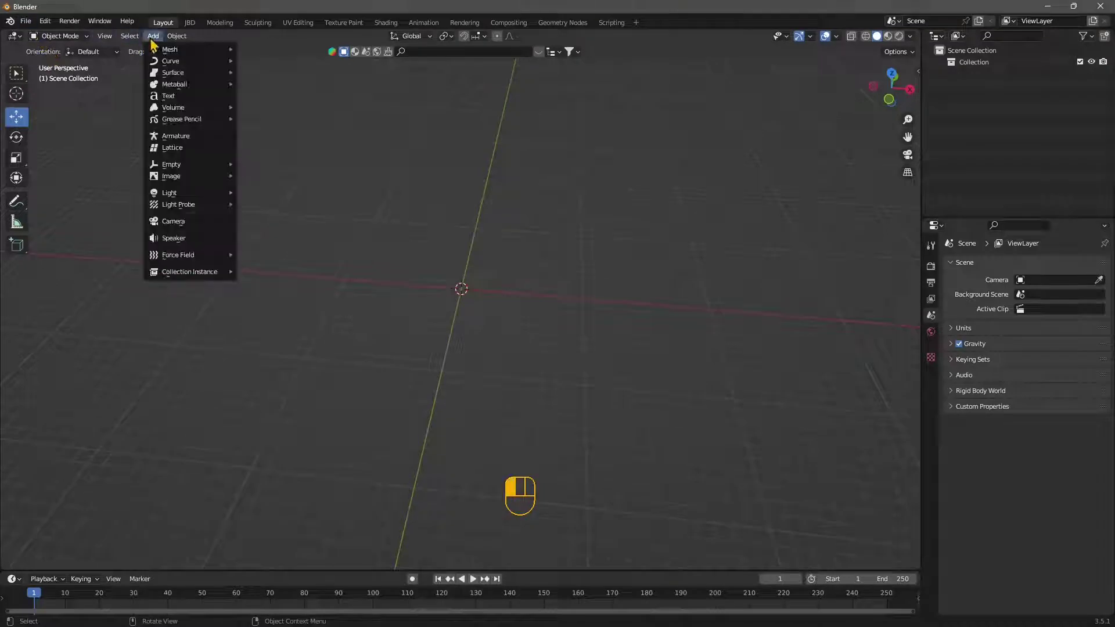
mouse_move(163, 47)
left_click(264, 61)
scroll(514, 328, "up", 6)
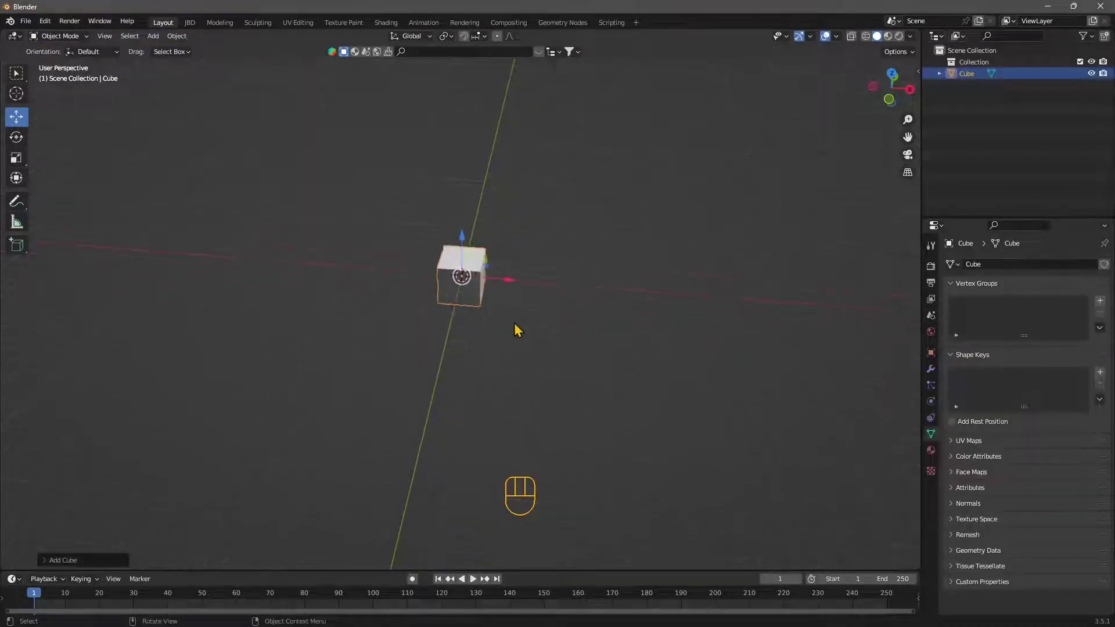
Set the cube's X, Y and Z dimensions to 3 m in the sidebar Item panel
left_click(917, 71)
left_click_drag(901, 69, 854, 71)
left_click(914, 74)
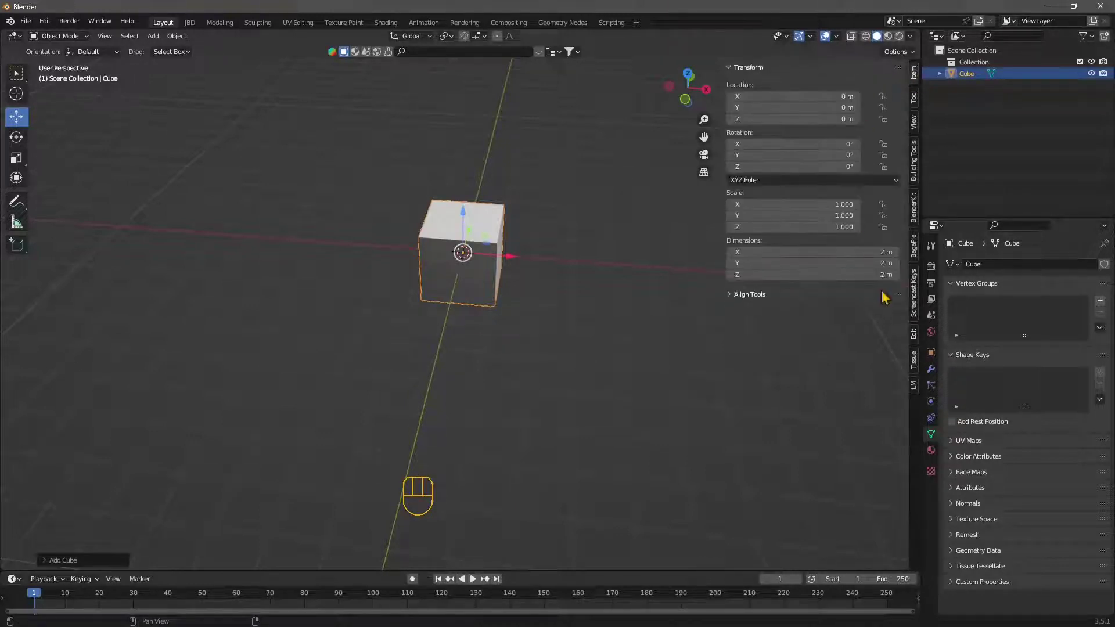
left_click(772, 253)
type("3")
key("Return")
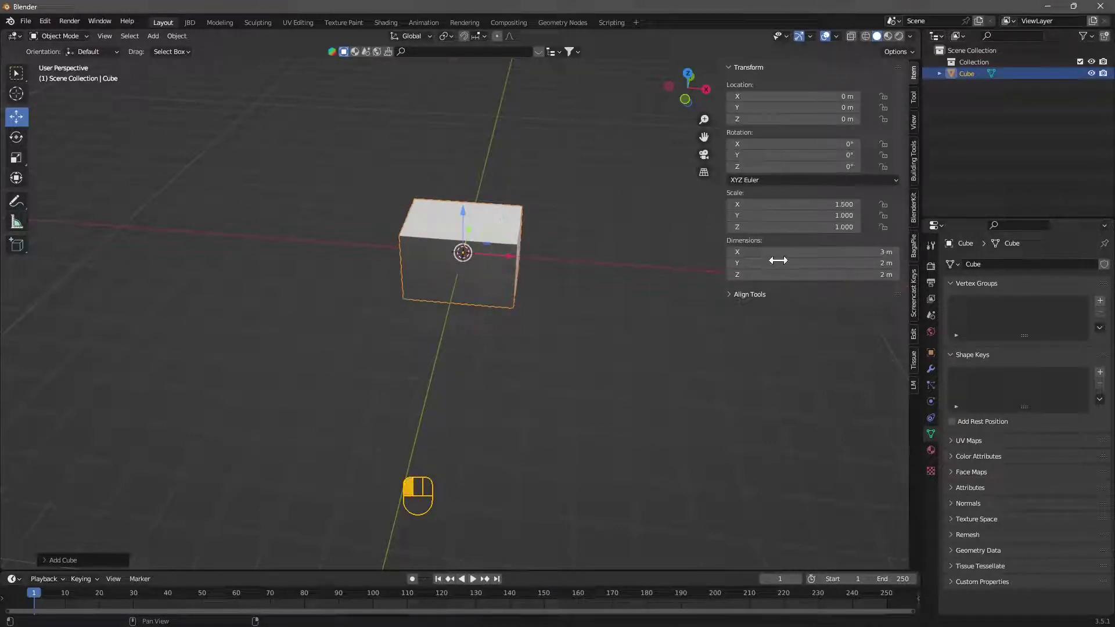
left_click(773, 273)
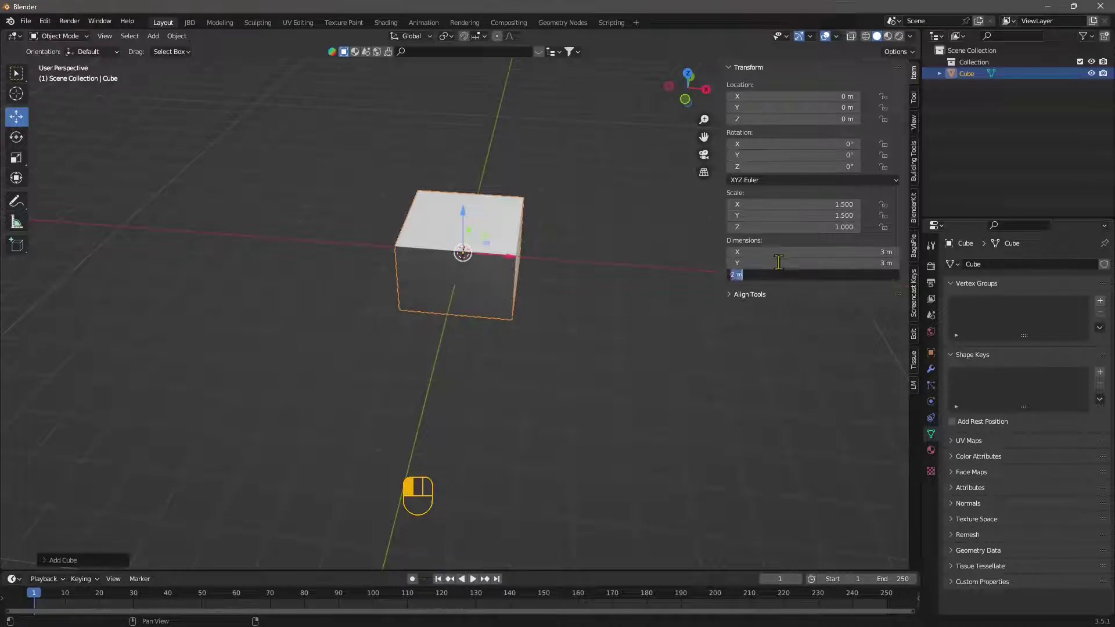
type("3")
key("Return")
middle_click_drag(464, 274, 502, 284)
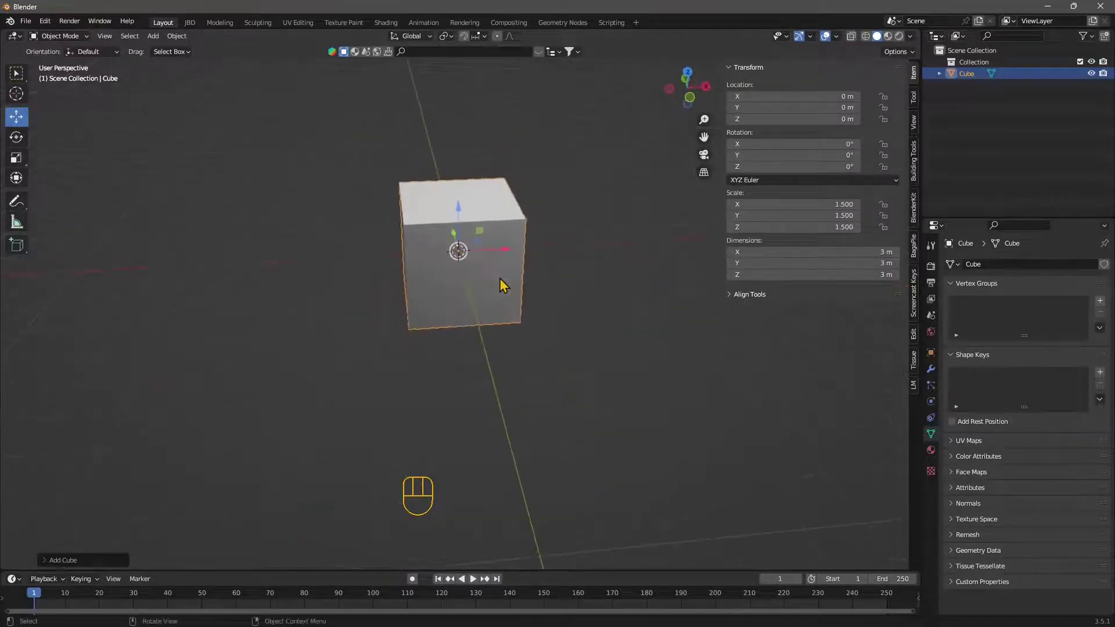
middle_click_drag(378, 240, 393, 294)
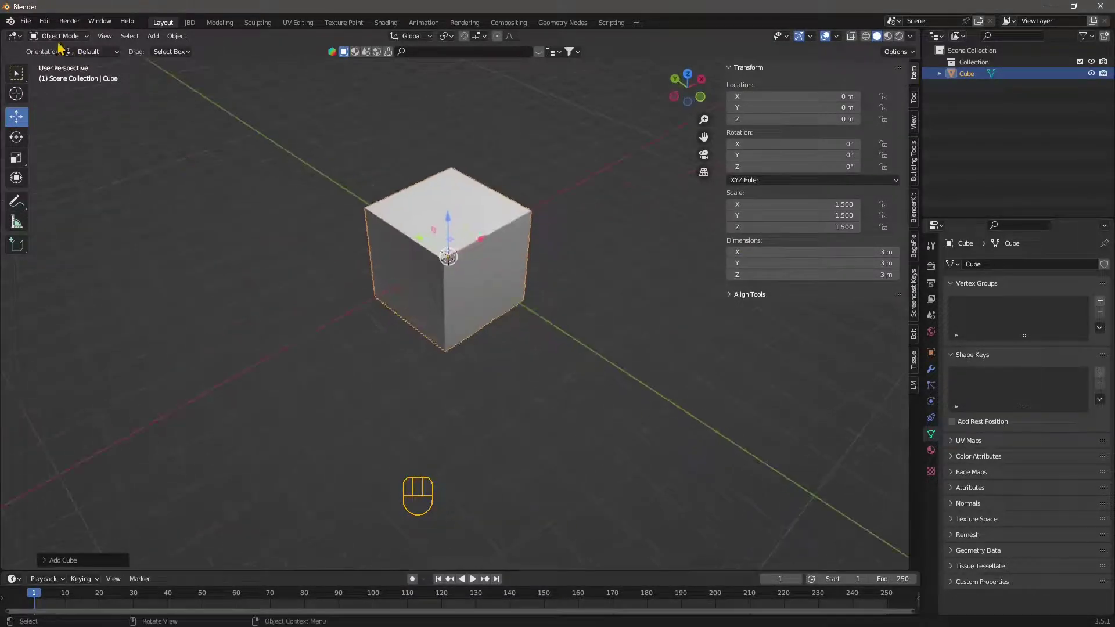
Enter Edit Mode and extrude the cube's left face outward
left_click(60, 36)
left_click(58, 54)
left_click(373, 298)
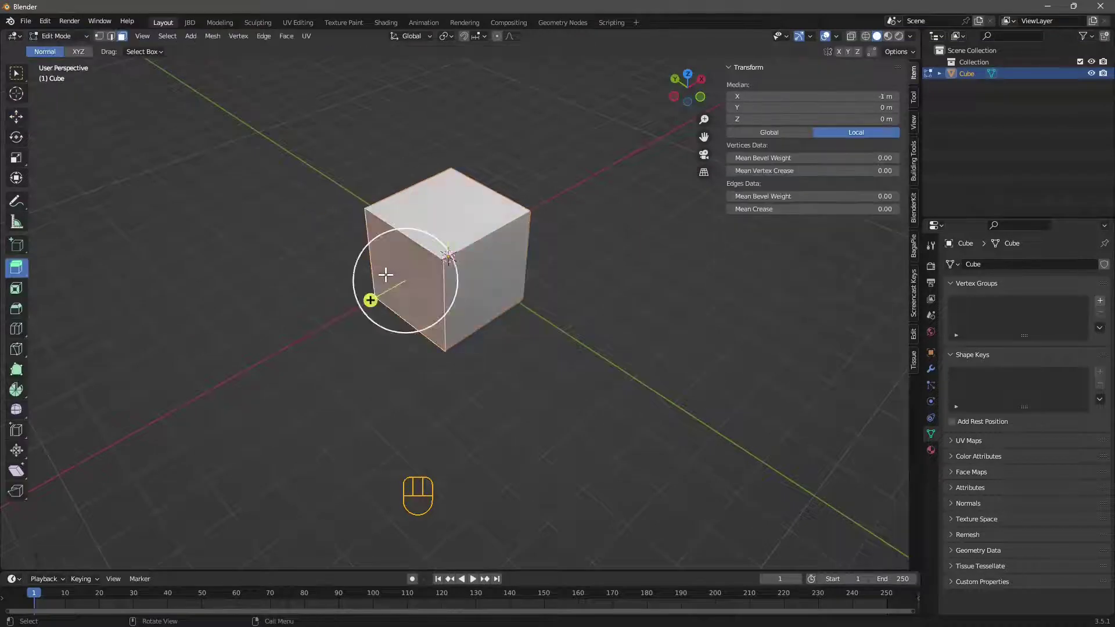
scroll(371, 308, "down", 2)
left_click_drag(384, 308, 236, 366)
middle_click_drag(236, 366, 413, 263)
Extrude a side face into an L shape, then extrude the right face outward
left_click(412, 264)
left_click_drag(450, 284, 584, 347)
middle_click_drag(584, 348, 465, 341)
left_click_drag(571, 317, 562, 351)
Extrude the front-left face outward and push the front face further out
left_click(447, 333)
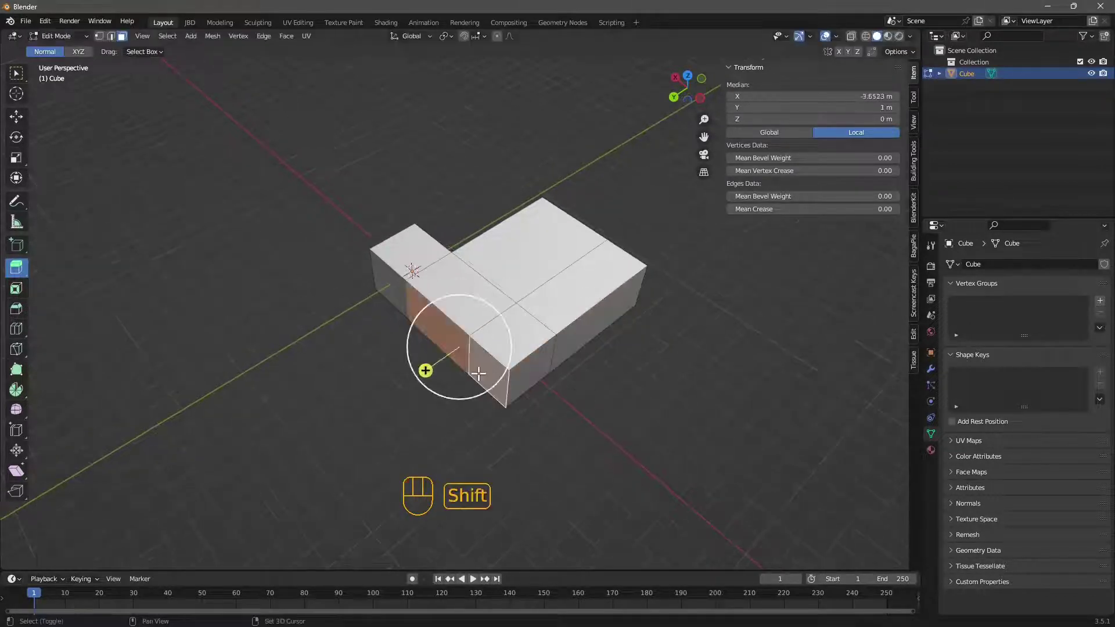
left_click_drag(423, 370, 378, 404)
middle_click_drag(379, 403, 447, 384)
left_click_drag(436, 350, 462, 388)
middle_click_drag(386, 340, 513, 308)
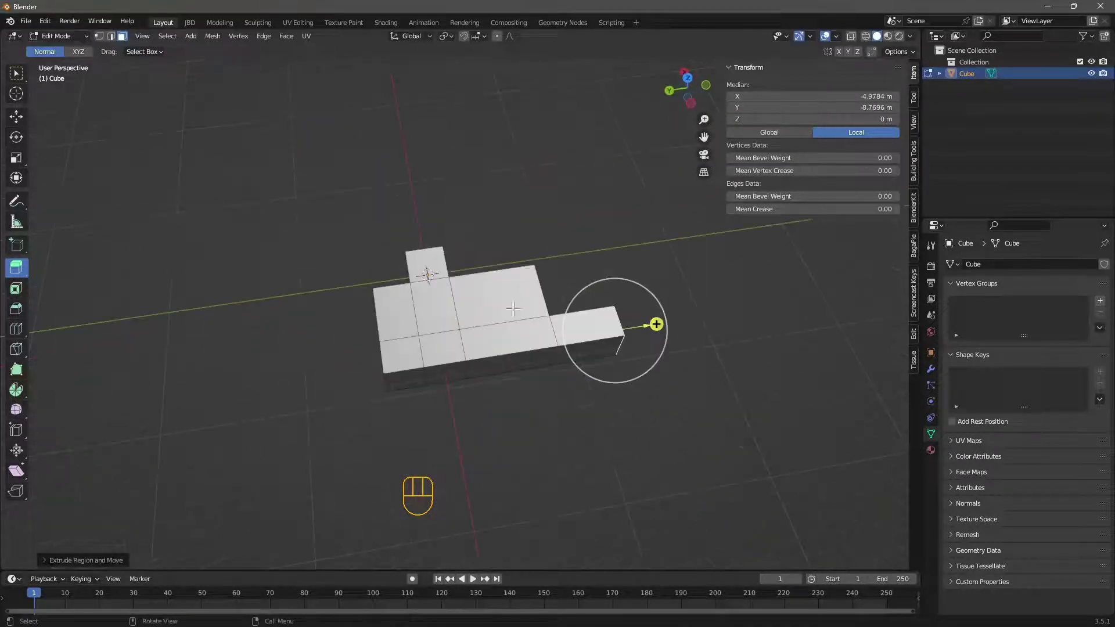
middle_click_drag(443, 319, 400, 290)
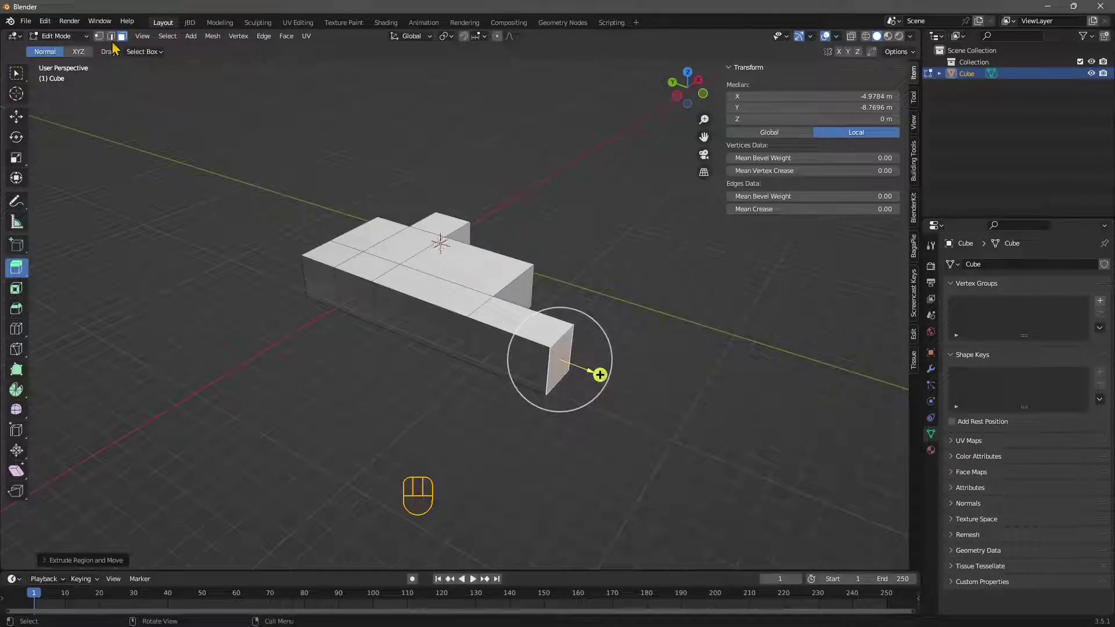
Select the left end face plus several top faces of the block
left_click(322, 256)
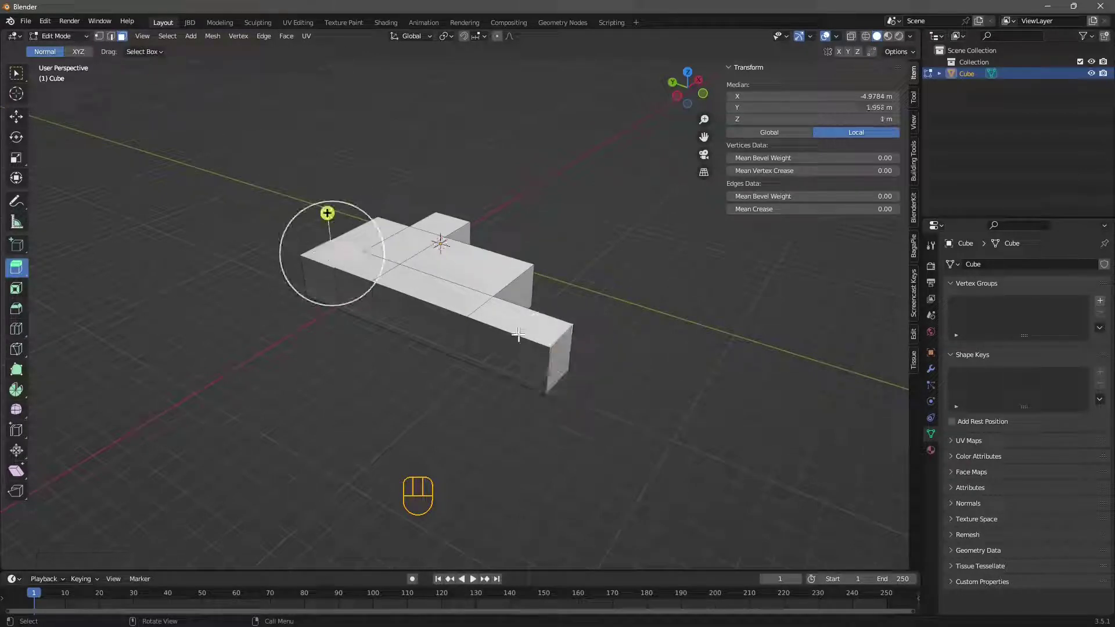
left_click(391, 251, "shift")
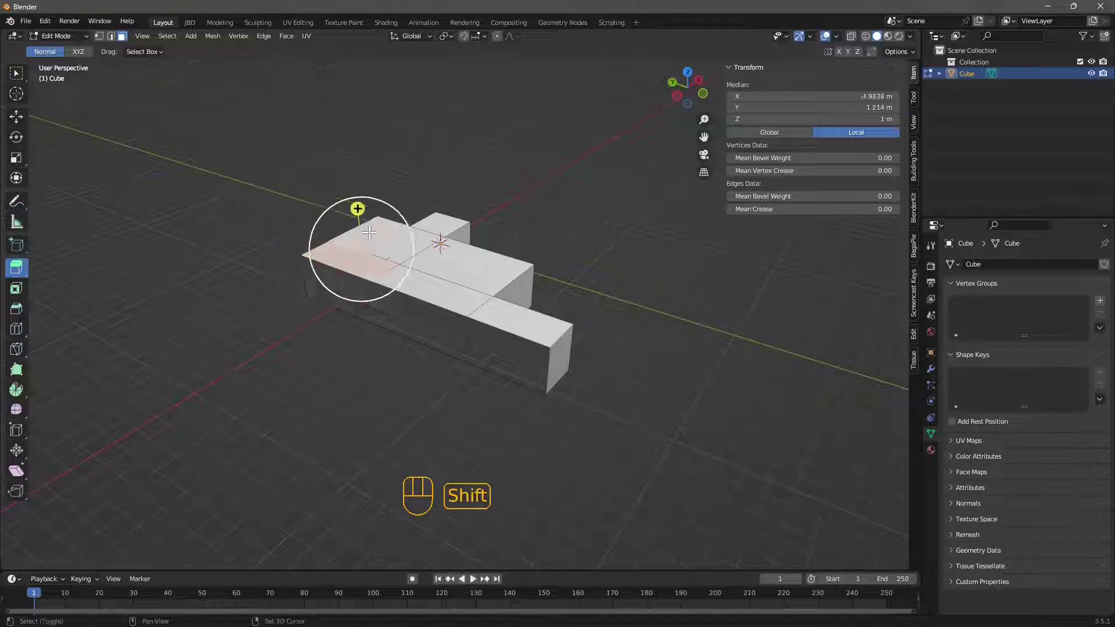
left_click(413, 255, "shift")
left_click(441, 273, "shift")
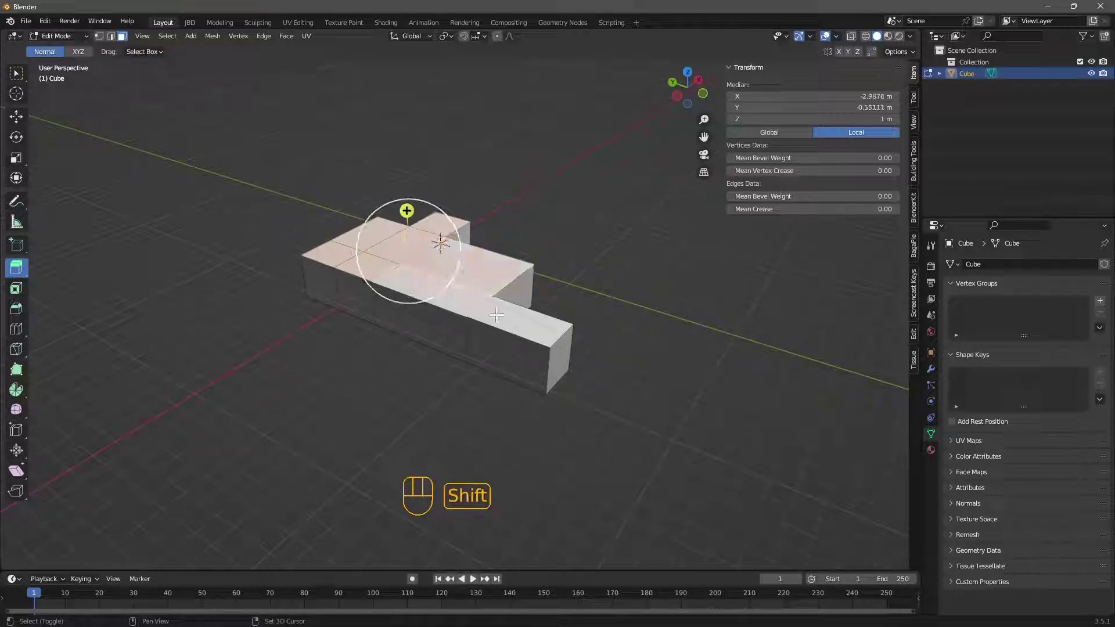
left_click(459, 297, "shift")
scroll(488, 332, "up", 3)
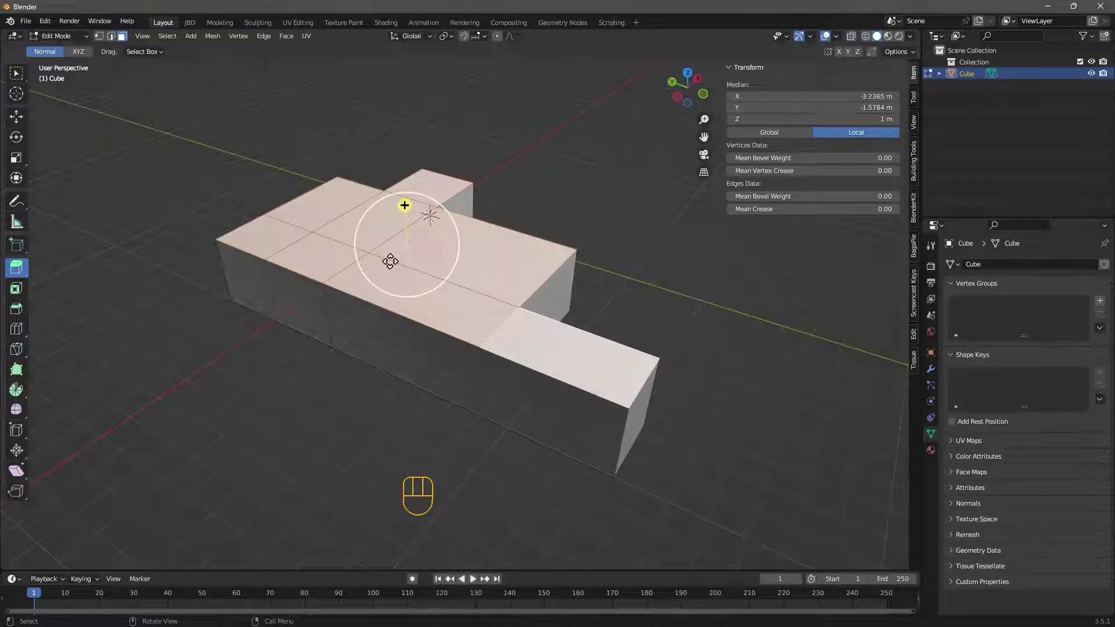
Separate the selected top faces into their own object and leave it hidden
right_click(375, 231)
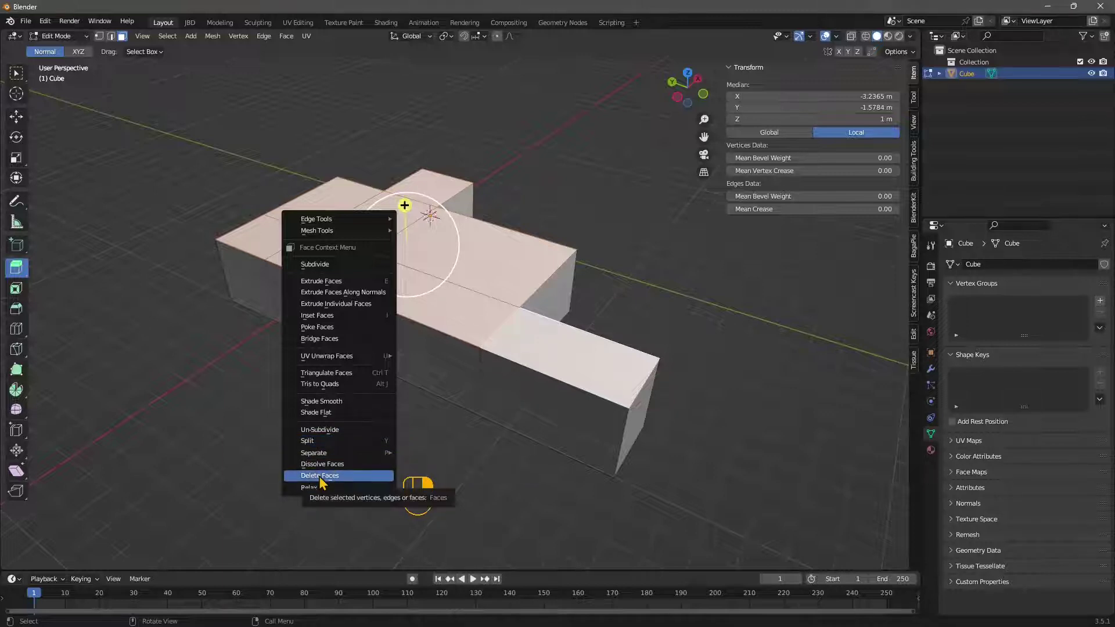
mouse_move(321, 454)
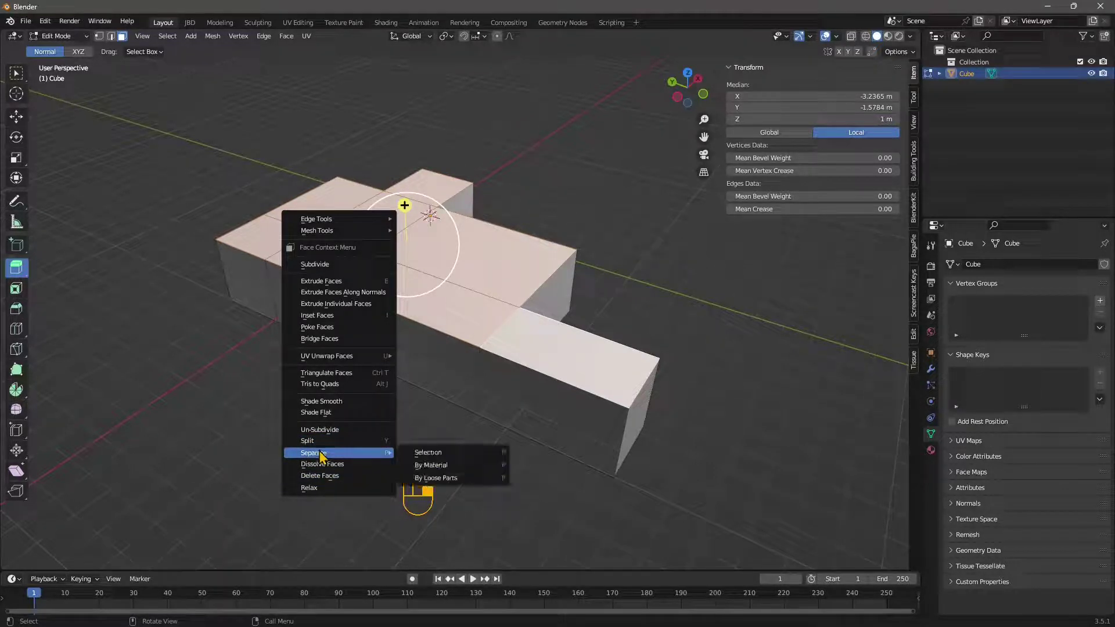
left_click(431, 454)
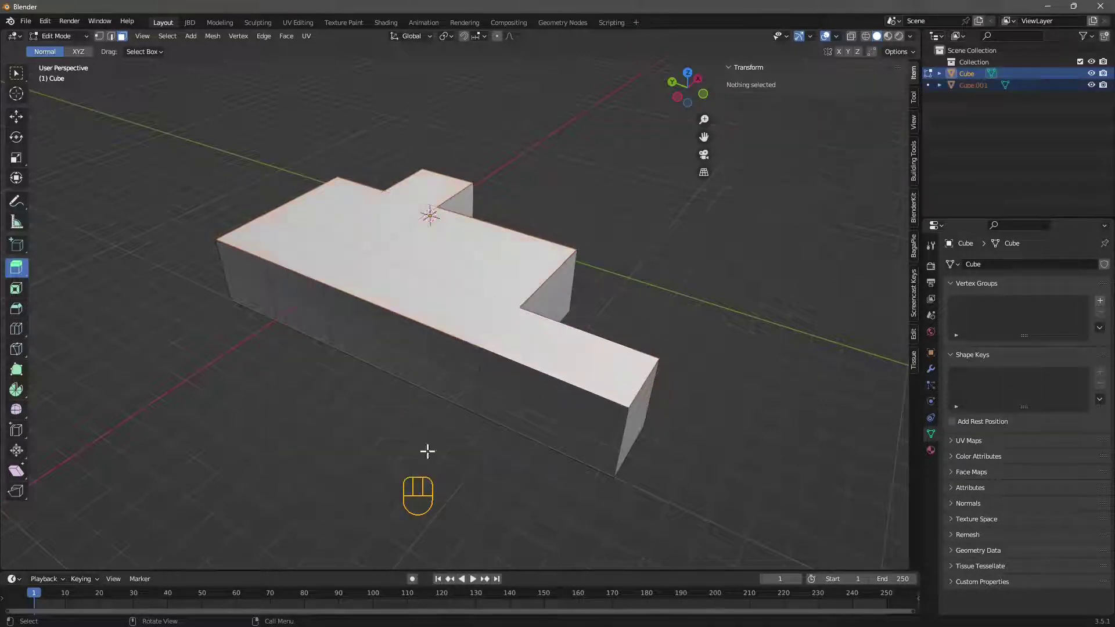
left_click(1092, 73)
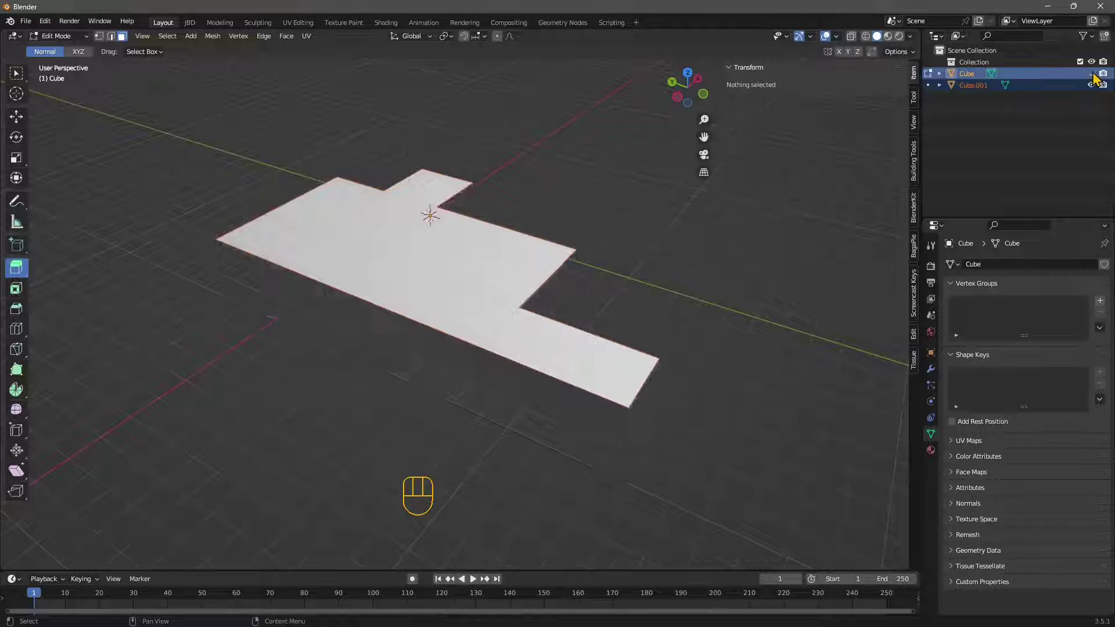
left_click(1092, 73)
left_click(1091, 86)
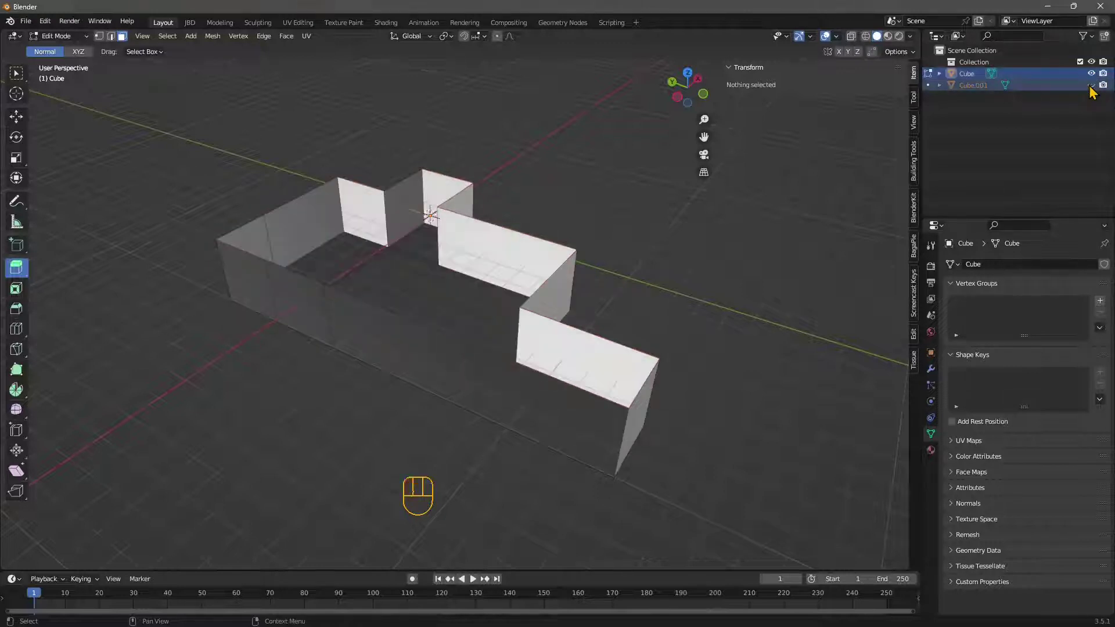
left_click(1090, 86)
left_click(1091, 85)
left_click(1091, 85)
left_click(1091, 85)
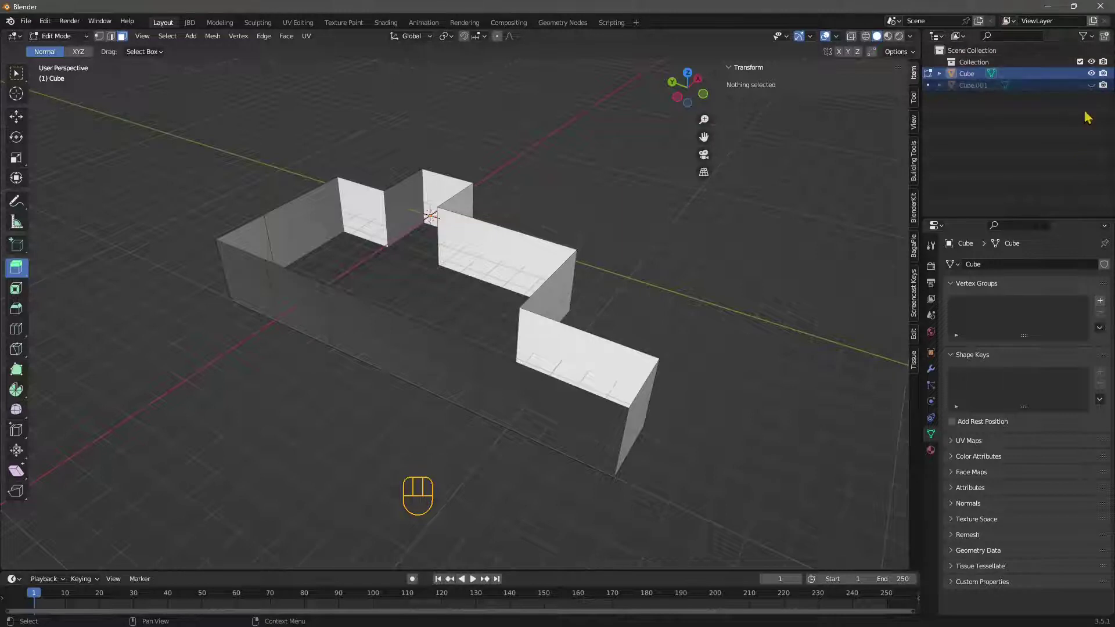
Select all the floor faces of the block, including the extension and left strip
middle_click_drag(441, 325, 325, 232)
left_click(305, 219)
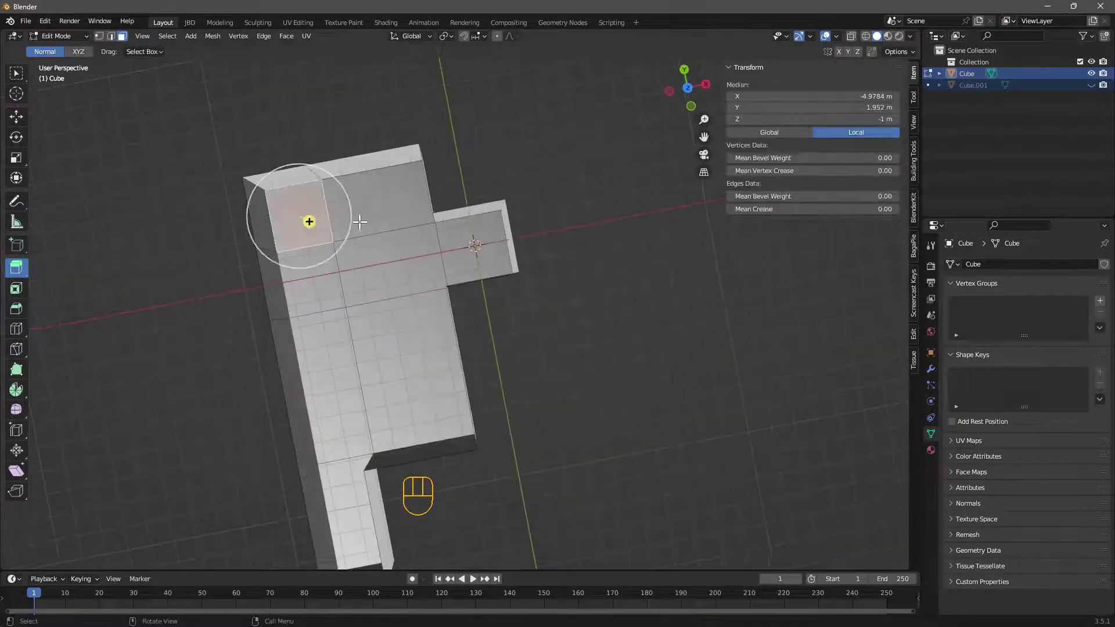
left_click(348, 212, "shift")
left_click(362, 234, "shift")
left_click(468, 236, "shift")
left_click(372, 377, "shift")
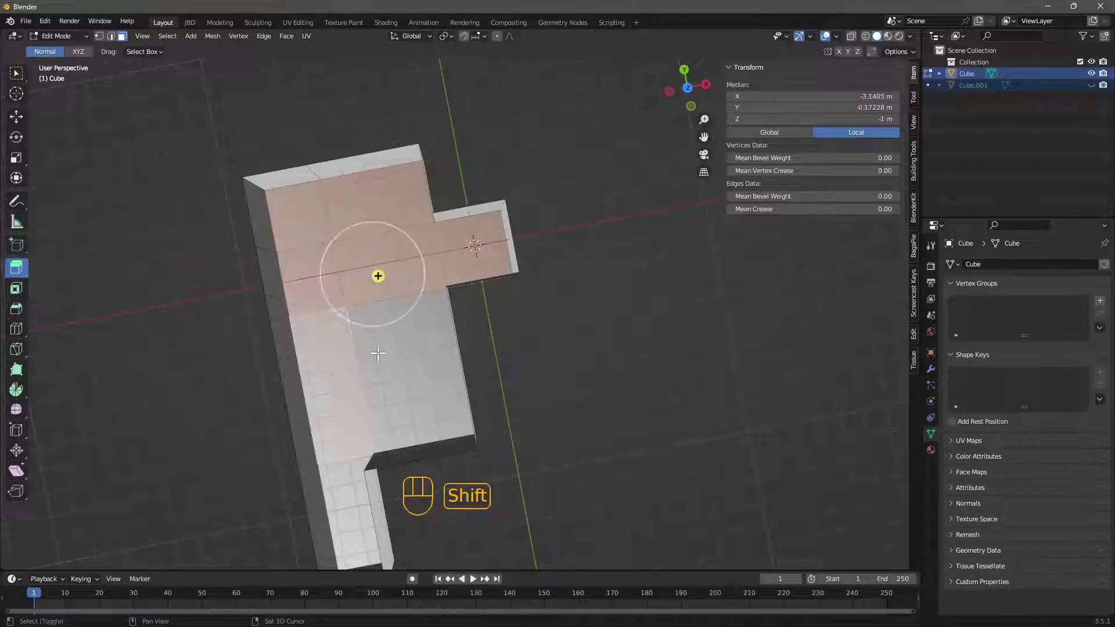
left_click(348, 505, "shift")
middle_click_drag(348, 505, 391, 318)
left_click(282, 380, "shift")
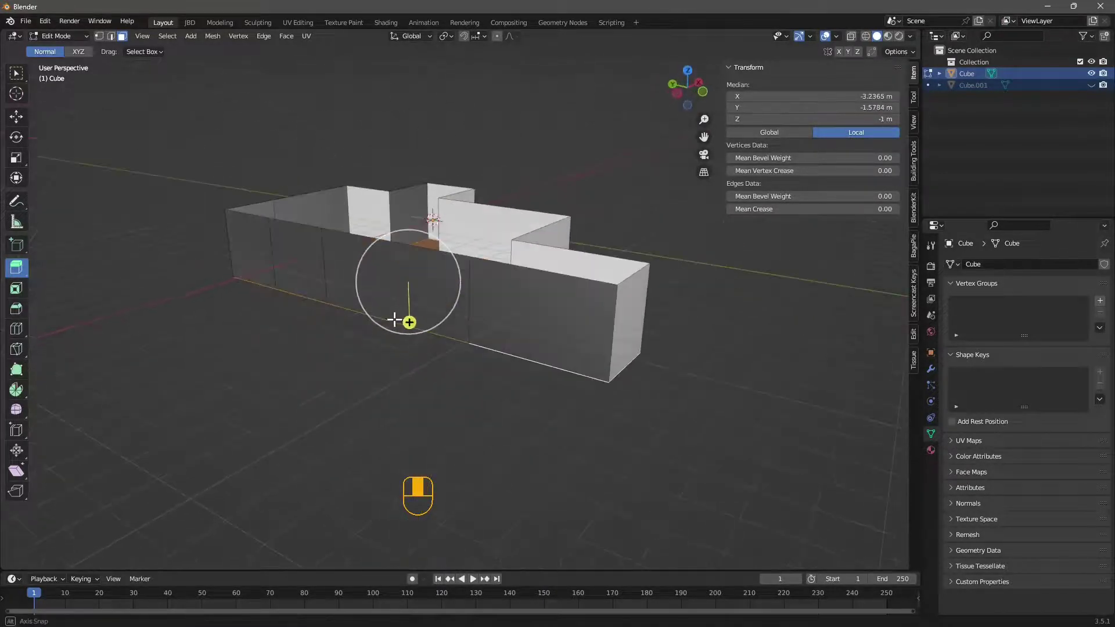
Separate the selected floor faces into a new object
right_click(445, 343)
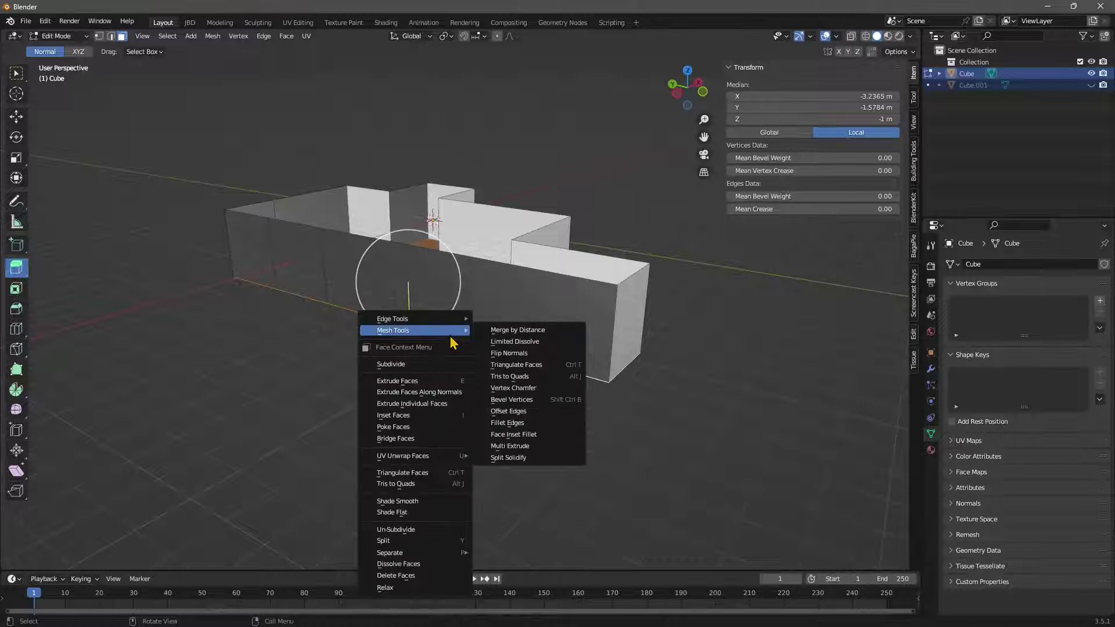
mouse_move(421, 553)
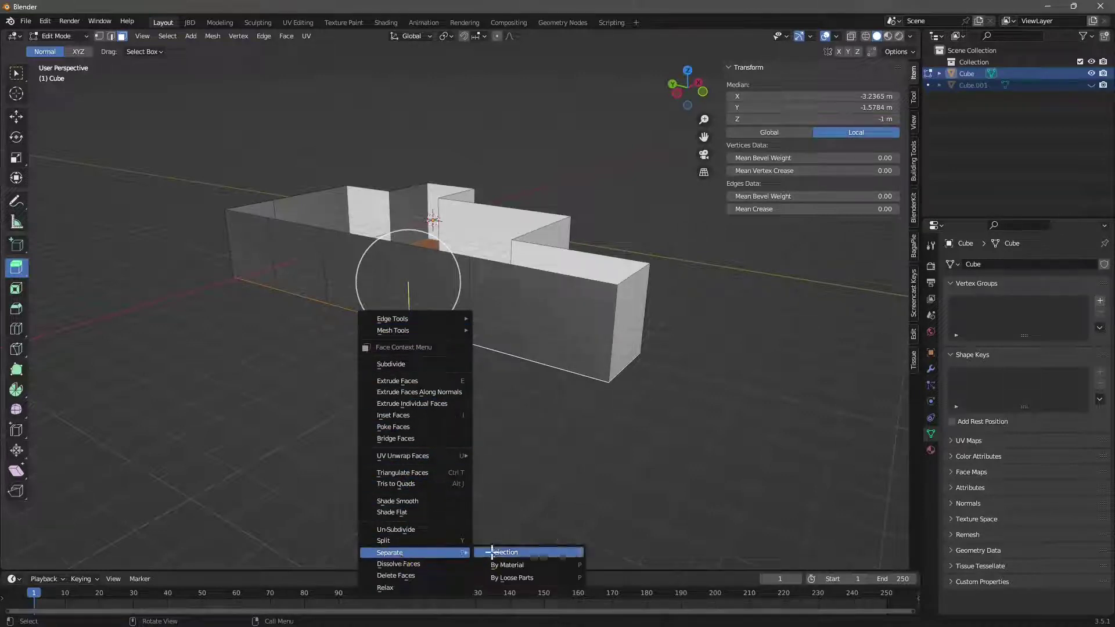
left_click(487, 552)
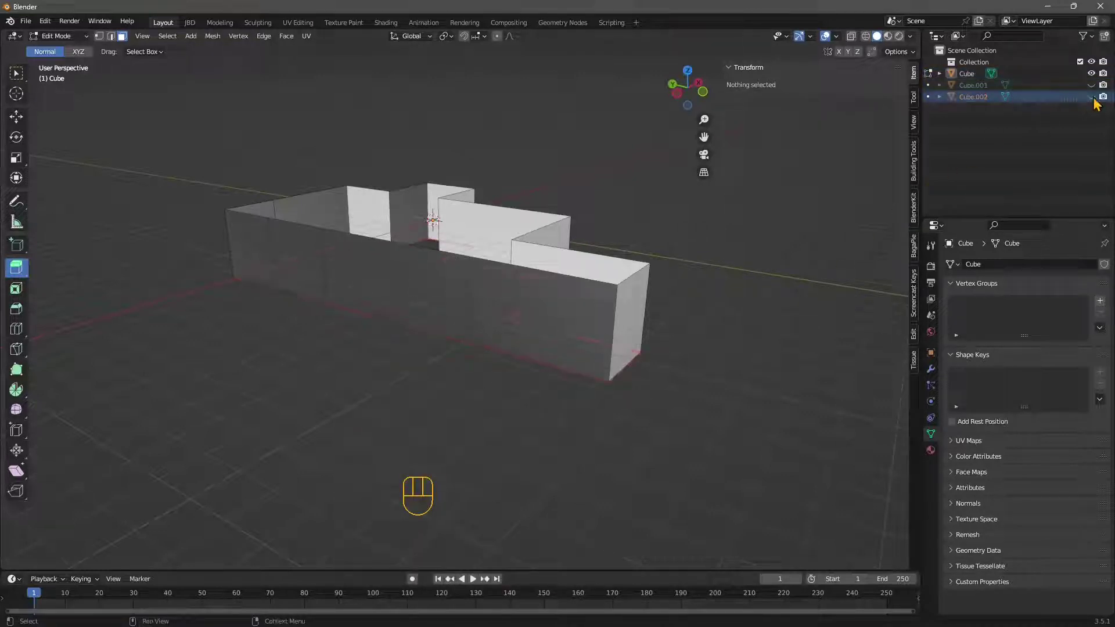
middle_click_drag(726, 261, 418, 236)
Return to Object Mode and select the open-walled Cube object
left_click(75, 36)
left_click(81, 49)
middle_click_drag(170, 122, 412, 291)
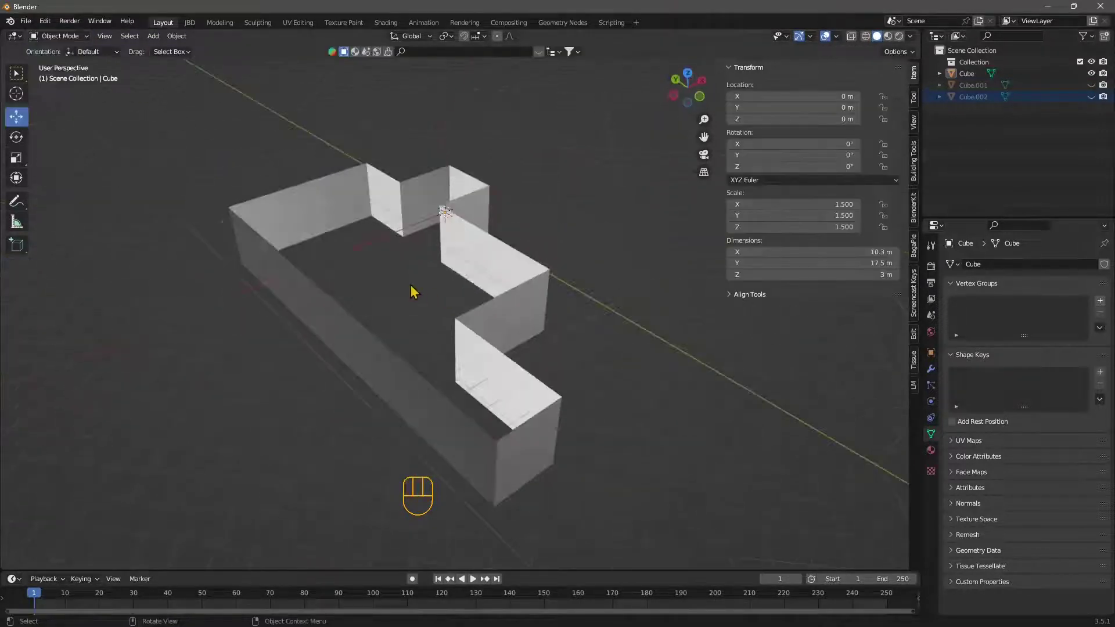
left_click(496, 289)
middle_click_drag(590, 328, 314, 86)
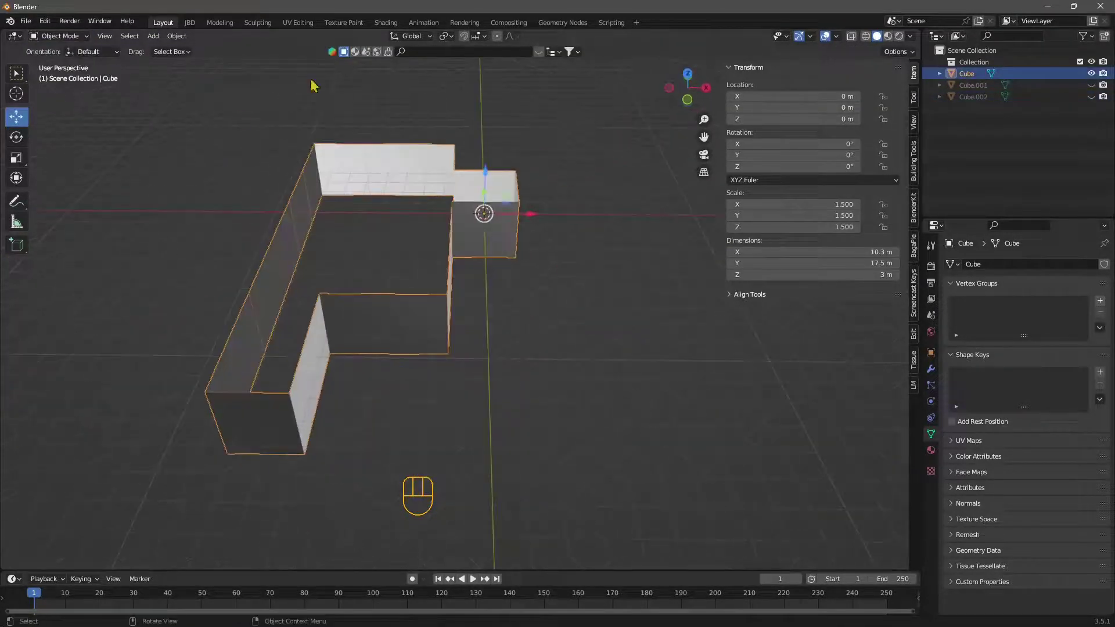
middle_click_drag(572, 282, 517, 281)
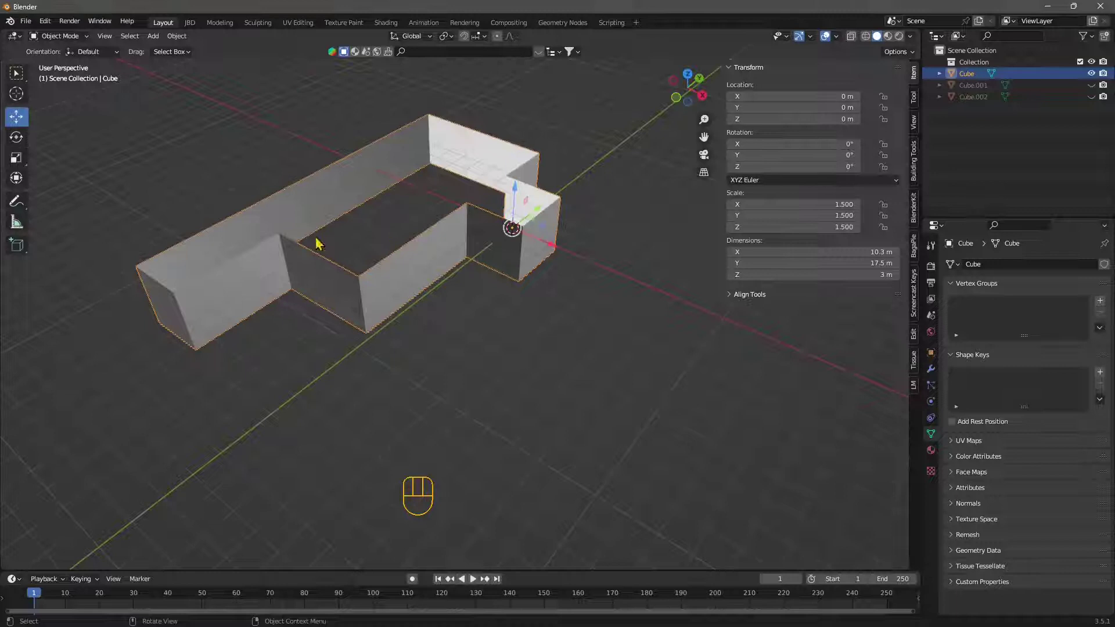
middle_click_drag(317, 242, 522, 298)
scroll(533, 278, "down", 3)
scroll(522, 315, "up", 3)
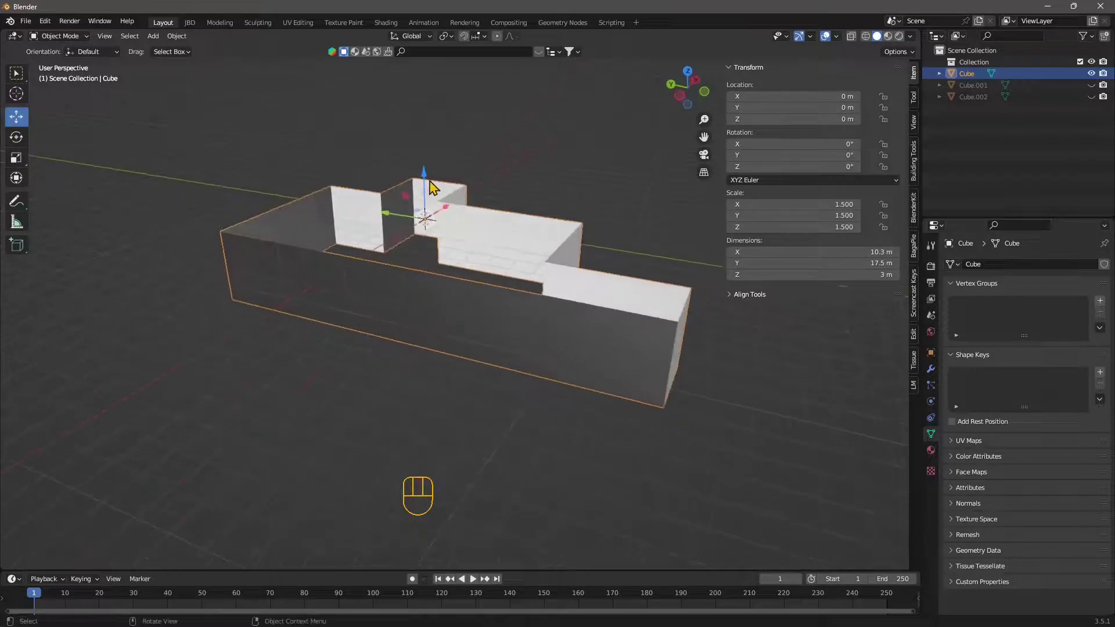
Add a Solidify modifier to the walls with 0.3 m thickness
left_click(931, 370)
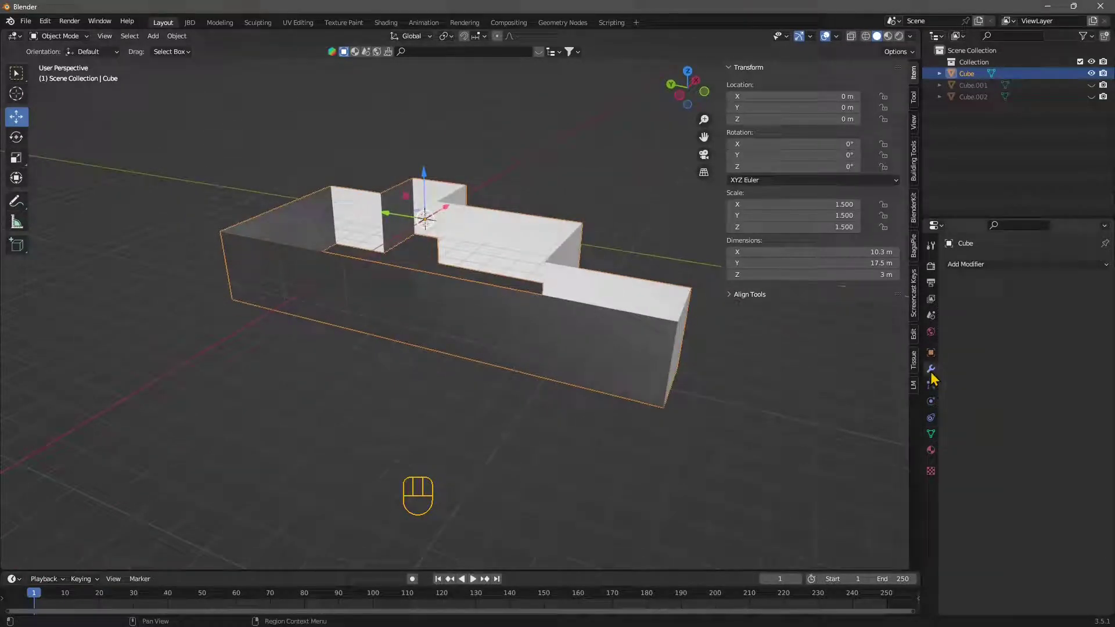
left_click(967, 264)
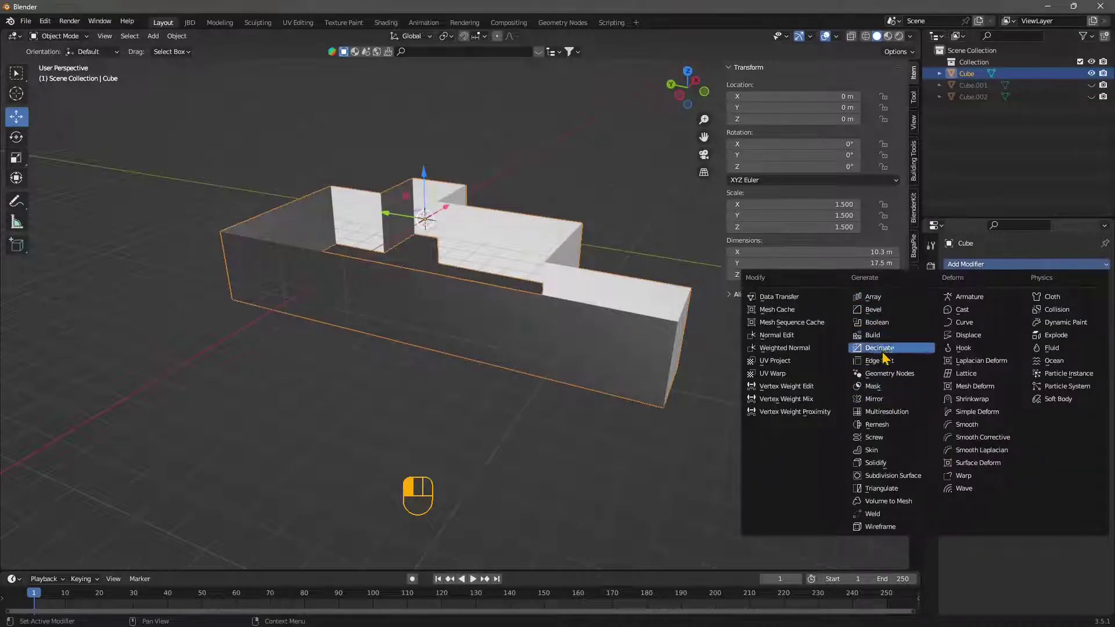
left_click(871, 464)
left_click_drag(1013, 329, 1091, 329)
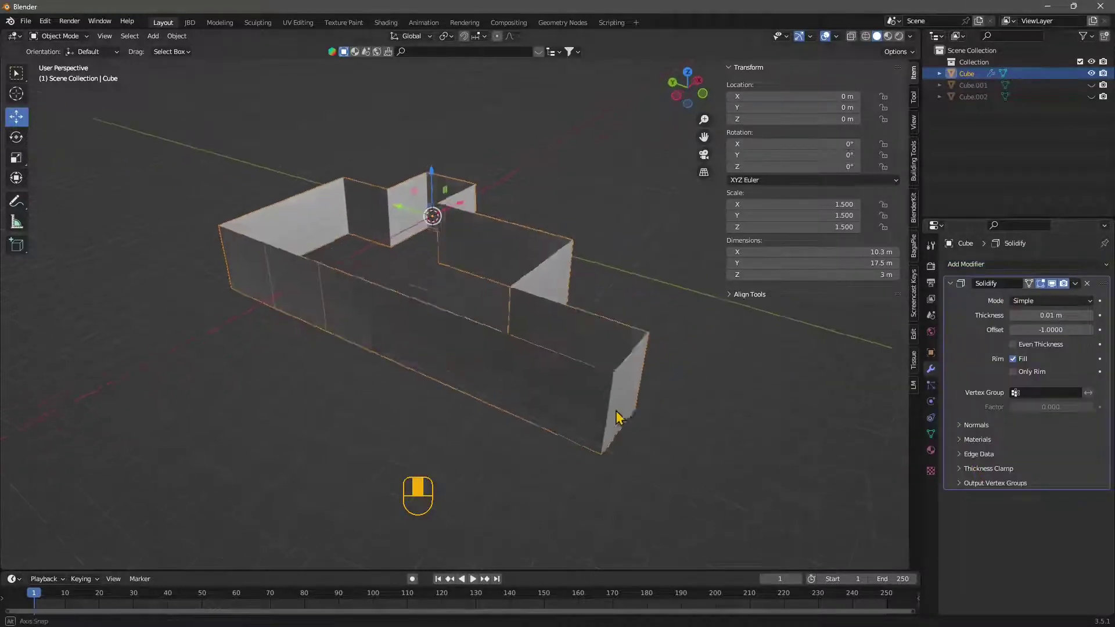
left_click(1033, 315)
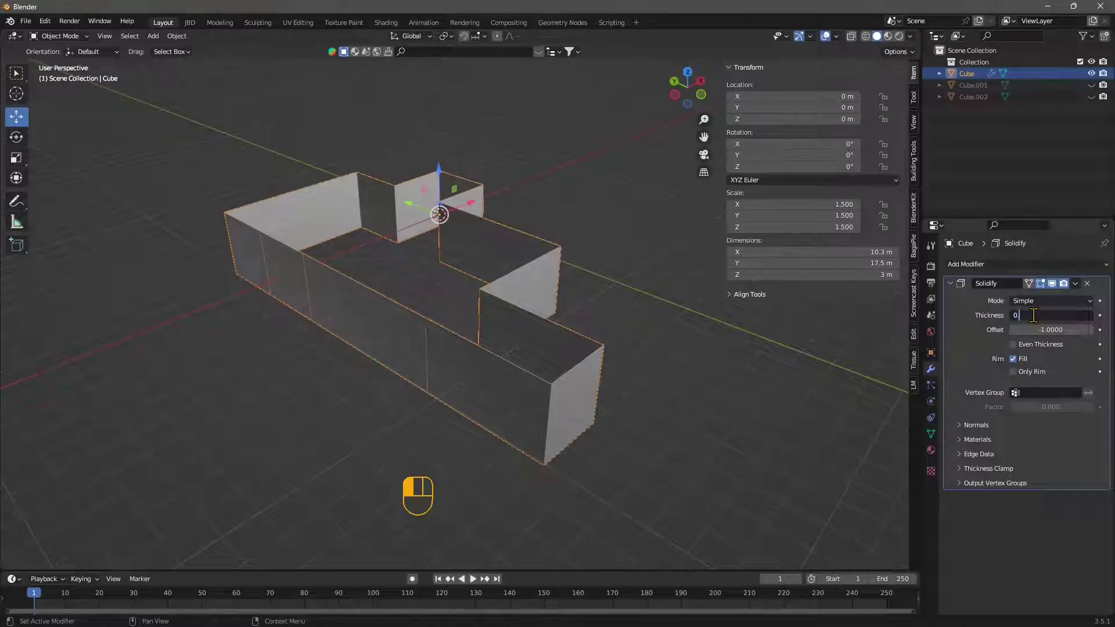
type("0.3")
key("Return")
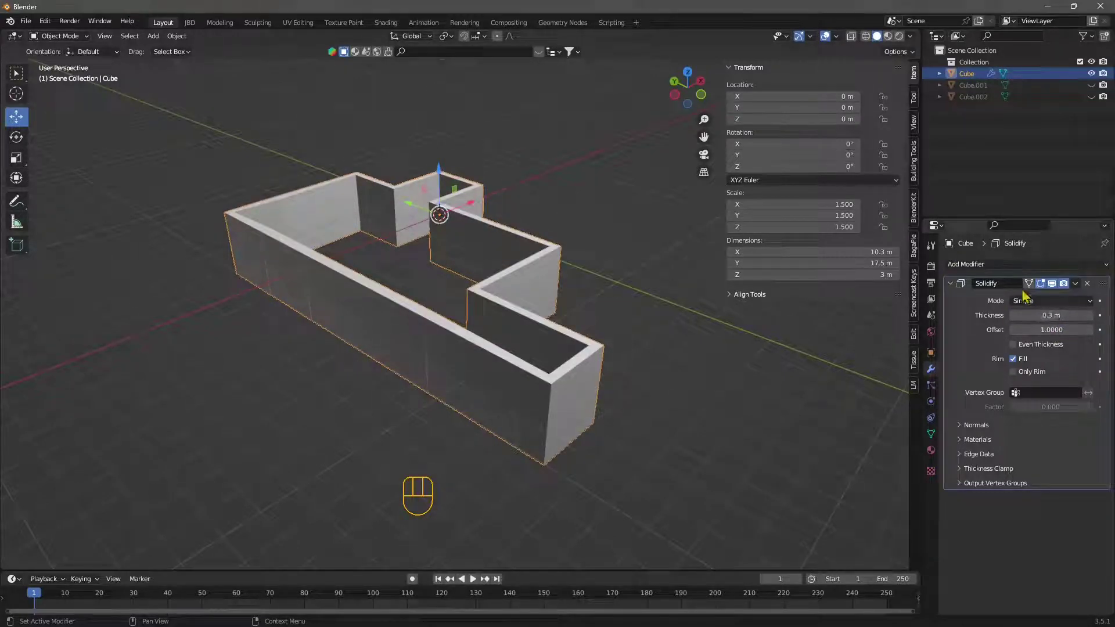
Enable Even Thickness and set Offset to 1.0 so the walls grow outward
middle_click_drag(598, 345, 672, 291)
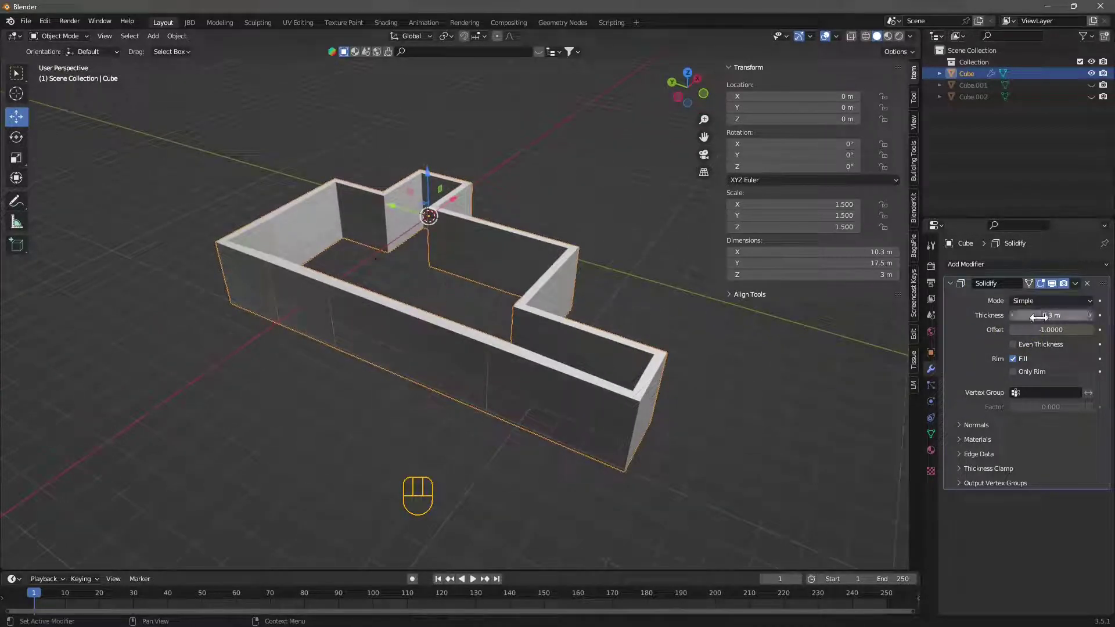
middle_click_drag(499, 331, 587, 366)
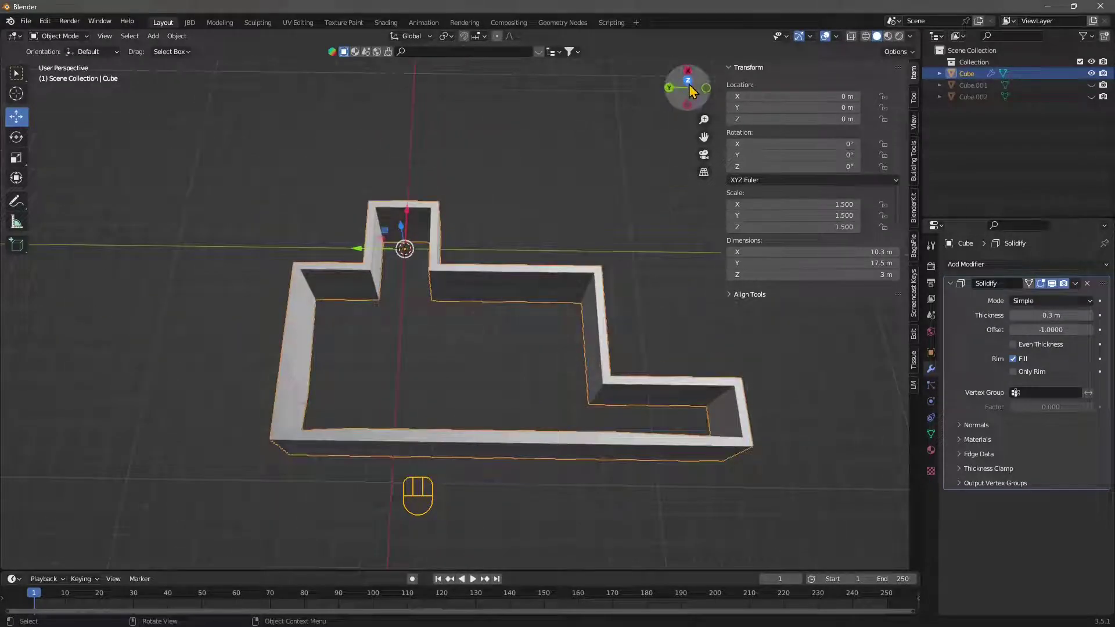
left_click(689, 84)
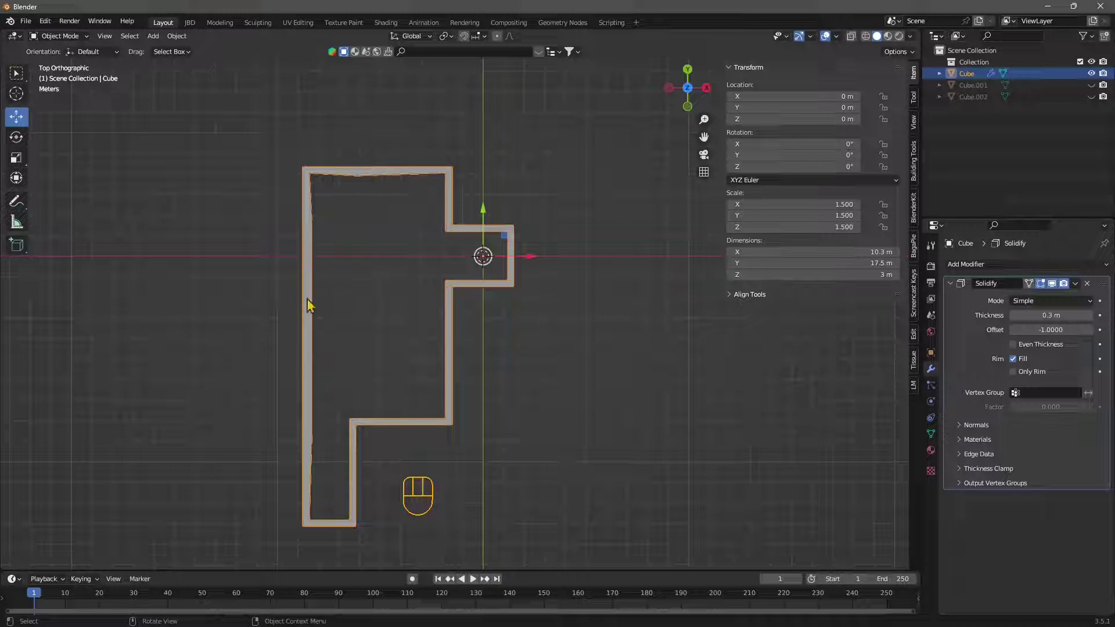
left_click(1013, 345)
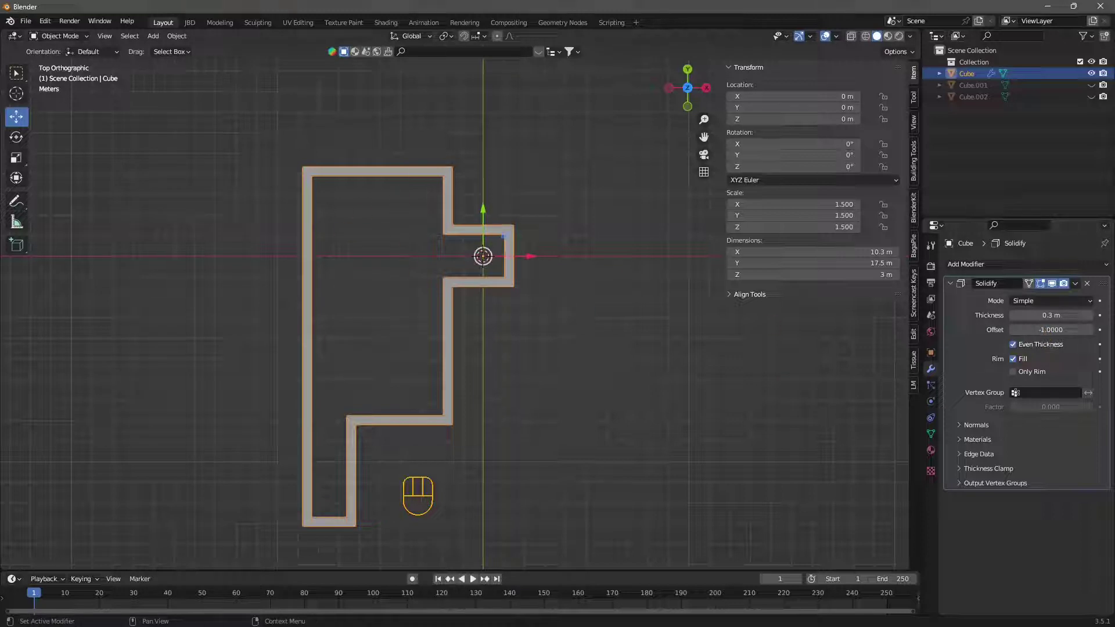
mouse_move(1042, 329)
left_mouse_down()
mouse_move(1091, 329)
mouse_move(1041, 337)
left_mouse_up()
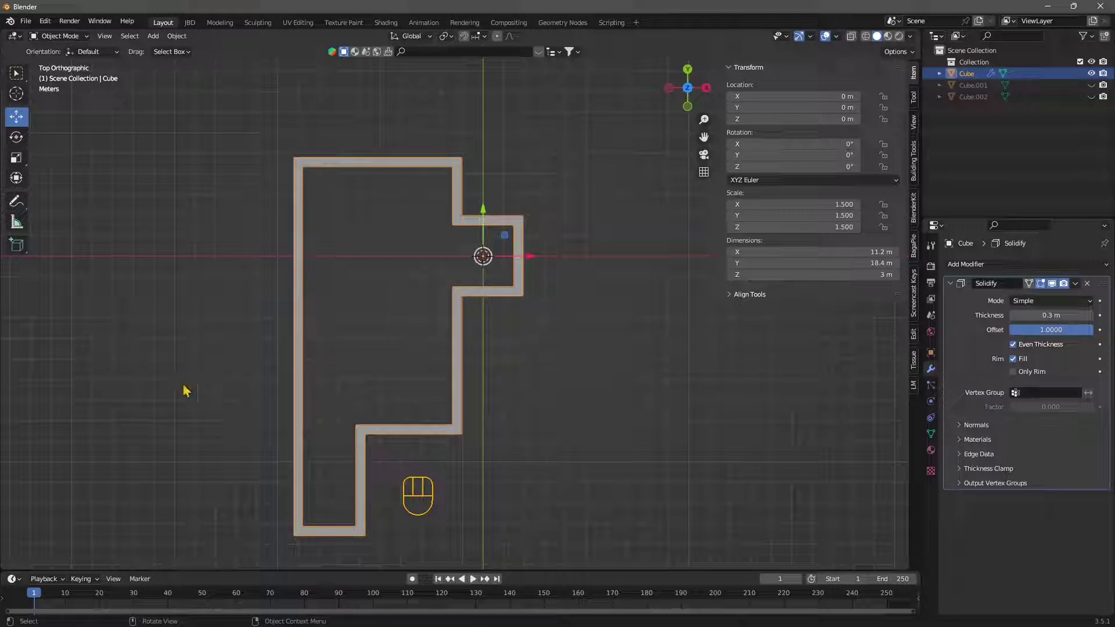
middle_click_drag(406, 377, 458, 189)
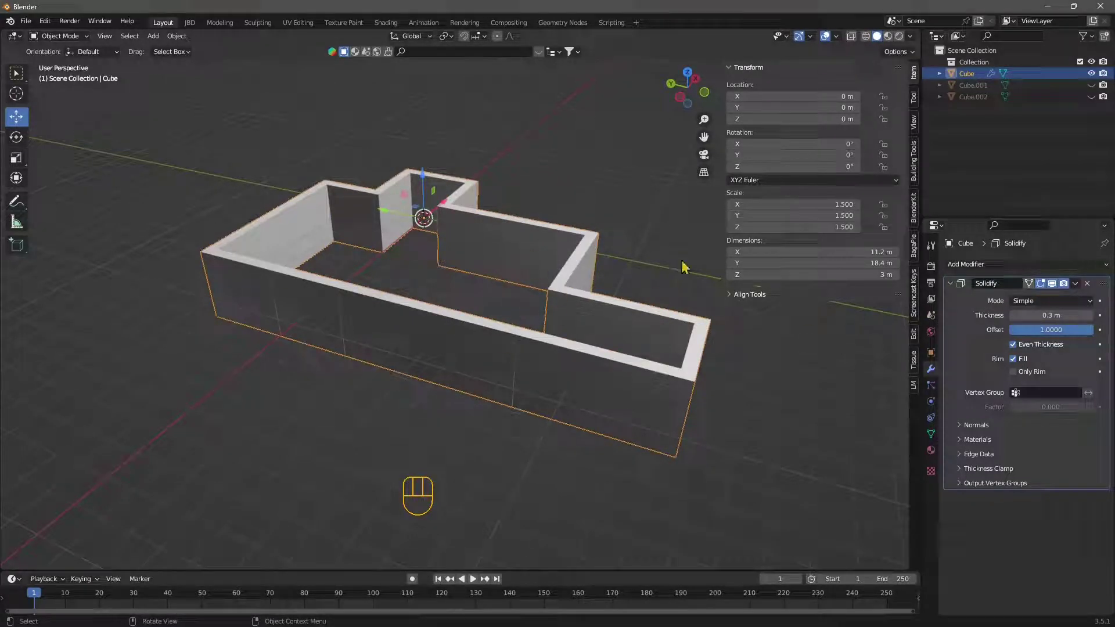
Compare the walls with Solidify toggled off and on, then apply the modifier
left_click(1051, 283)
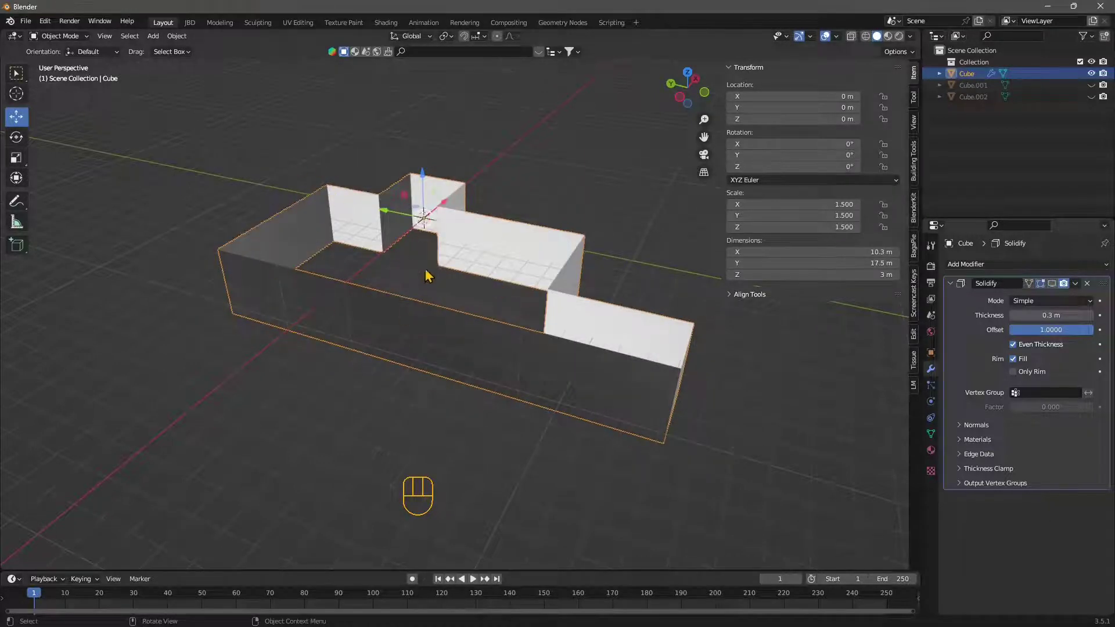
middle_click_drag(427, 276, 380, 331)
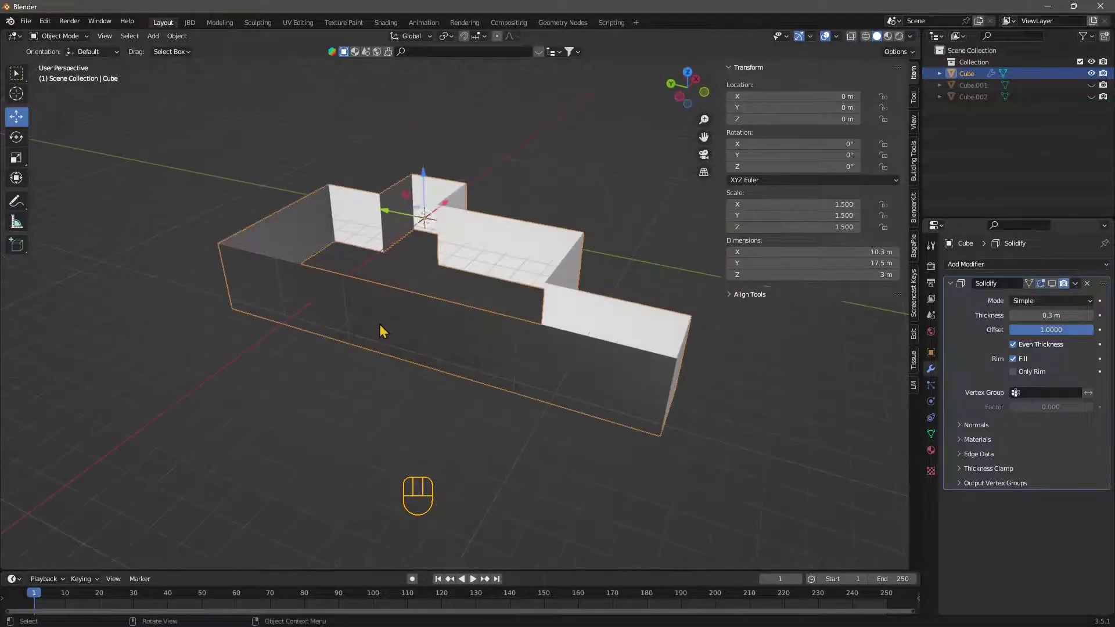
mouse_move(488, 352)
middle_mouse_down()
mouse_move(443, 348)
mouse_move(493, 348)
middle_mouse_up()
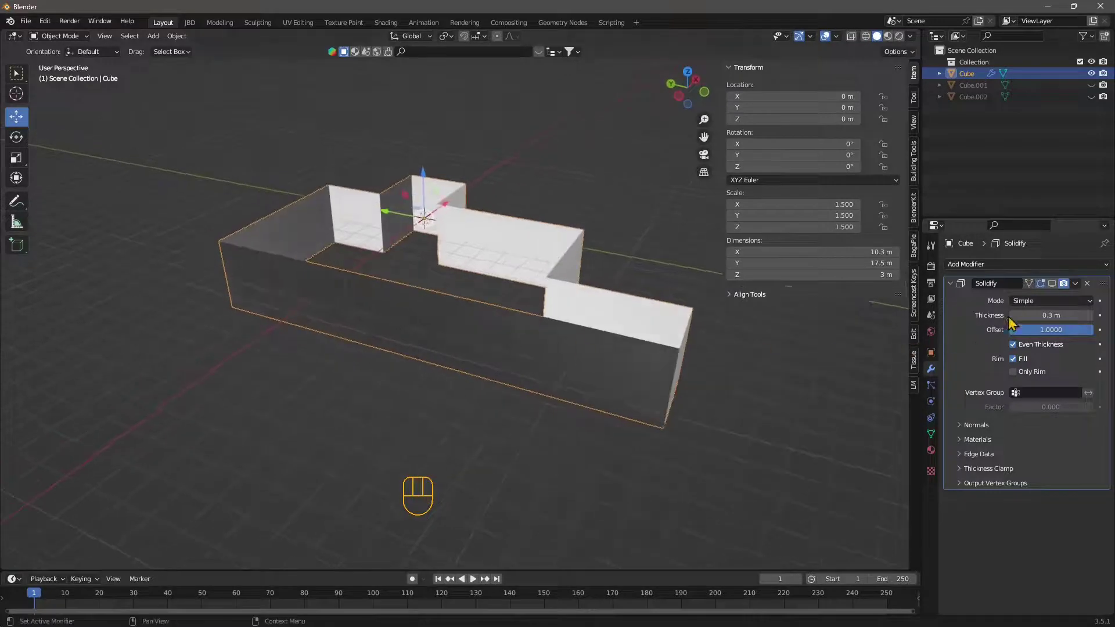
left_click(1052, 284)
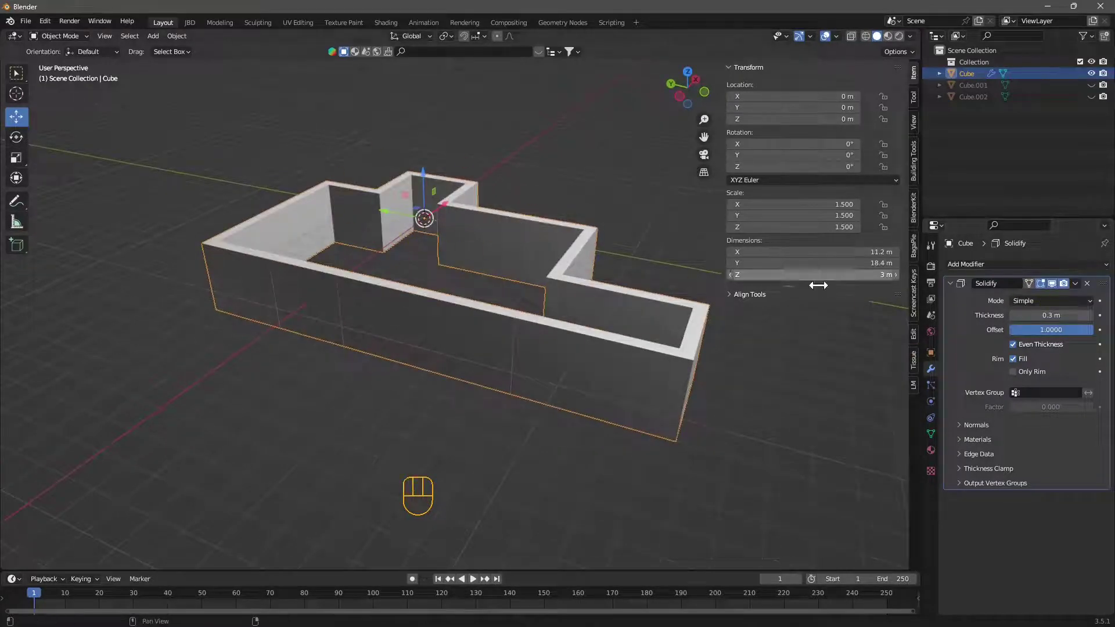
left_click(1075, 283)
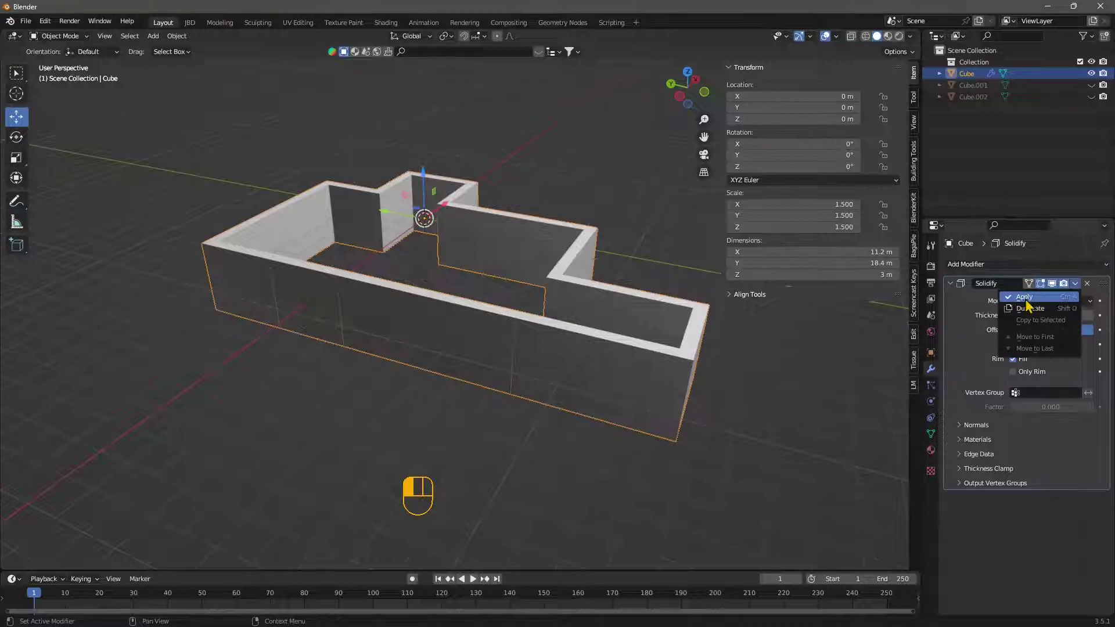
left_click(1057, 302)
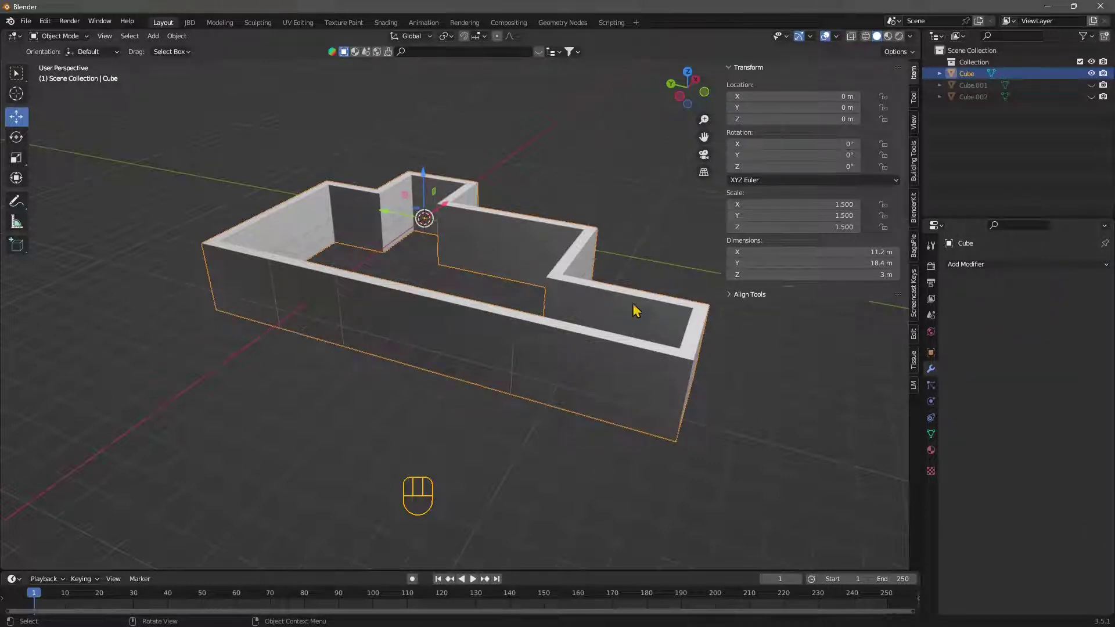
middle_click_drag(517, 364, 432, 264)
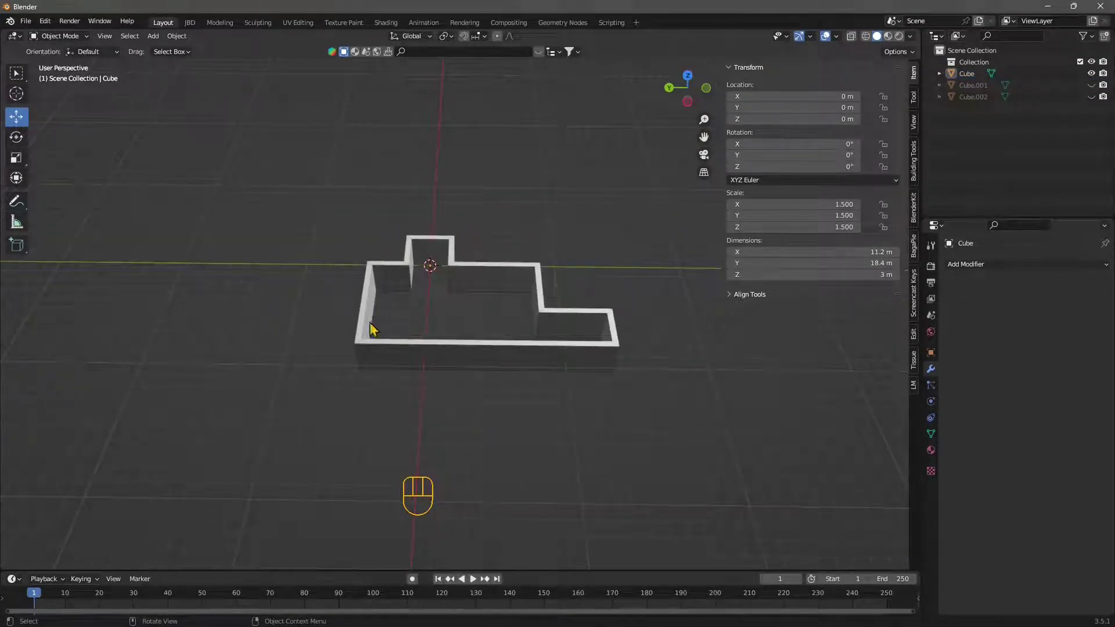
Add a flat plane to the scene from the top-down view
left_click(686, 85)
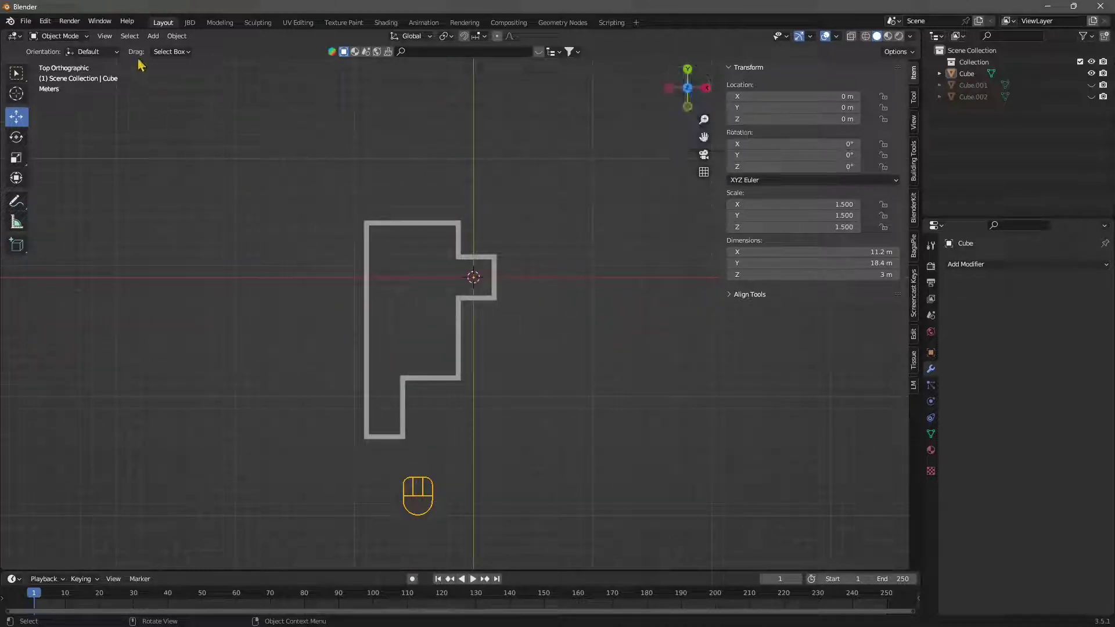
left_click(152, 36)
mouse_move(161, 49)
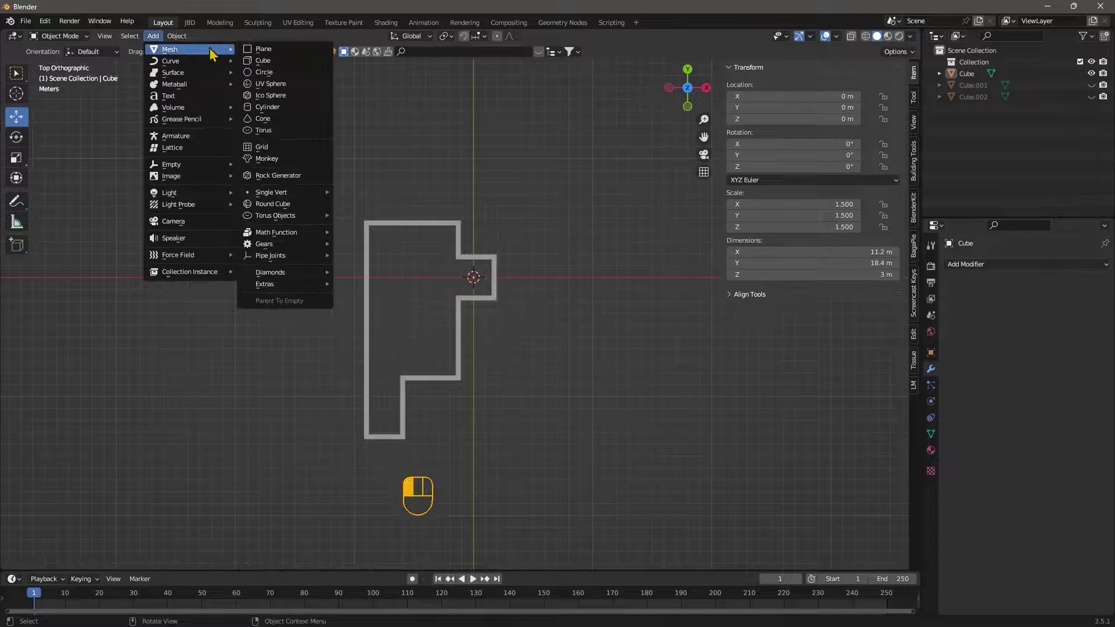
left_click(279, 53)
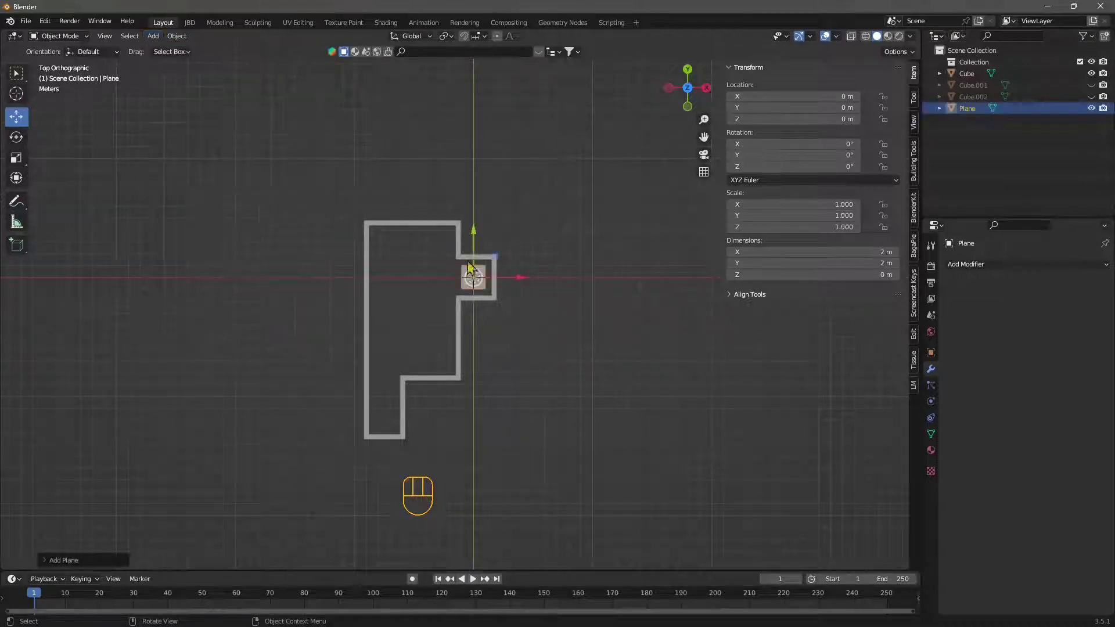
scroll(471, 268, "up", 2)
Scale the plane up to cover the whole floor plan and move it under the walls
left_click_drag(490, 260, 416, 283)
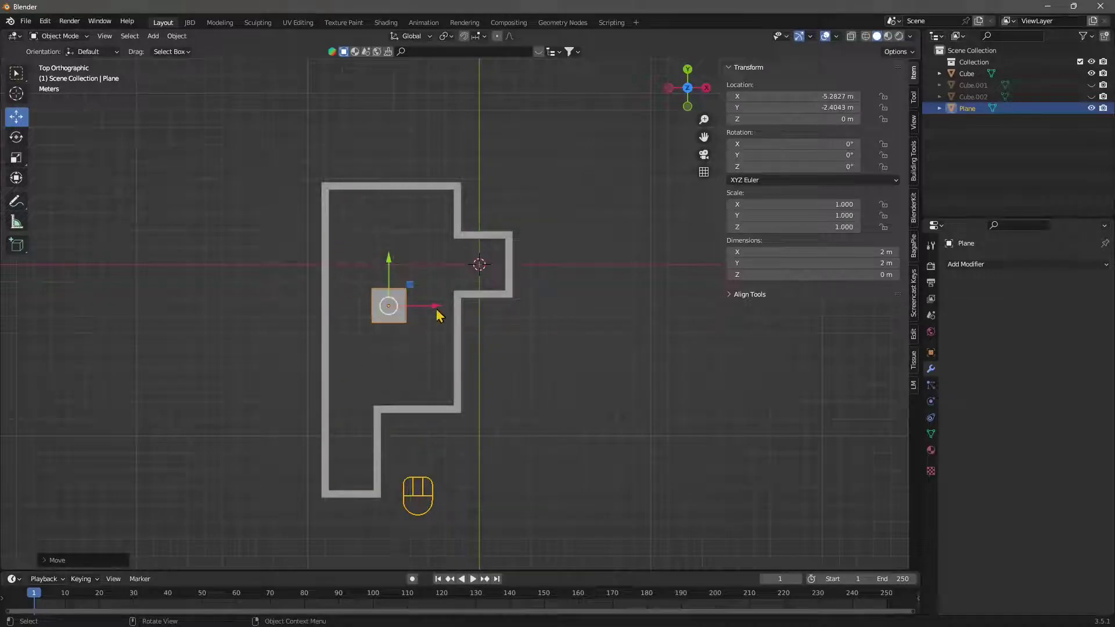
left_click_drag(413, 289, 420, 290)
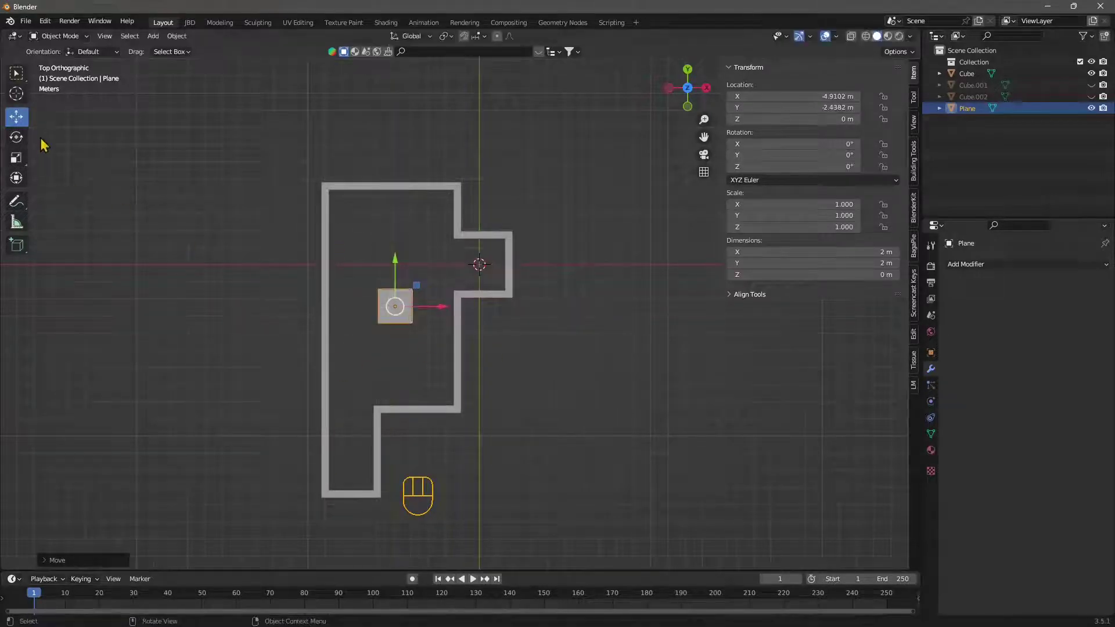
left_click(16, 162)
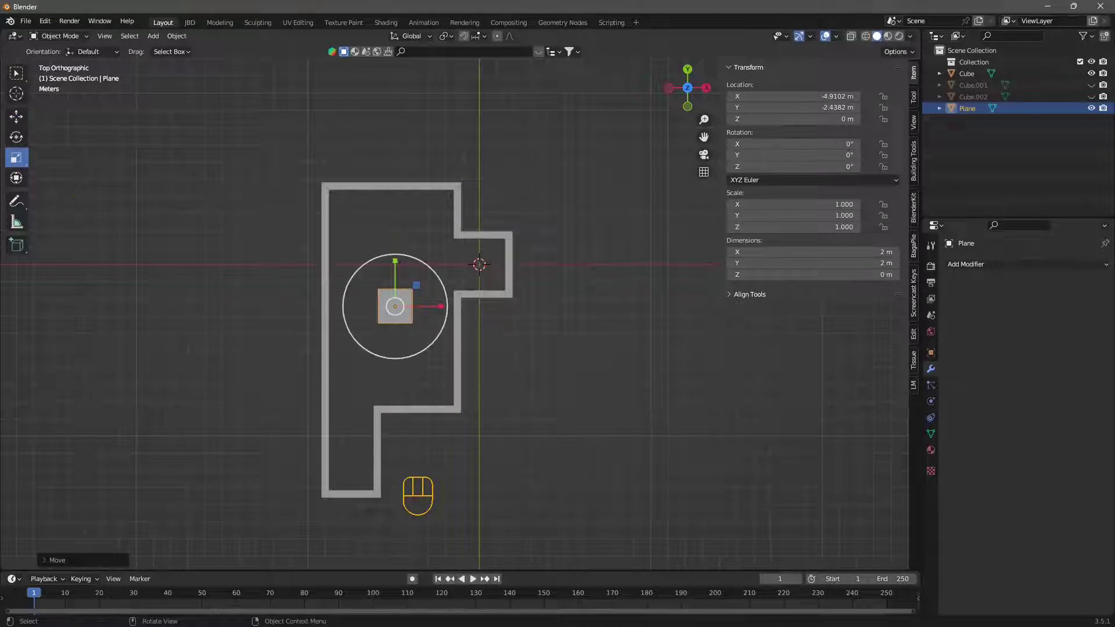
left_click_drag(417, 285, 637, 63)
scroll(517, 140, "down", 1)
left_click(16, 116)
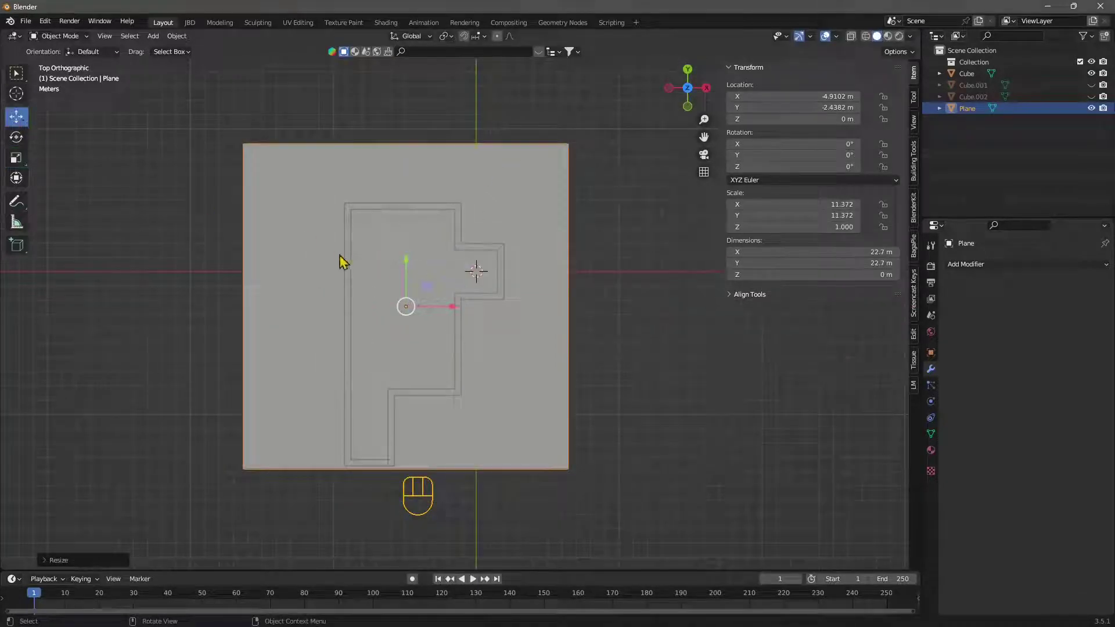
left_click_drag(406, 261, 416, 294)
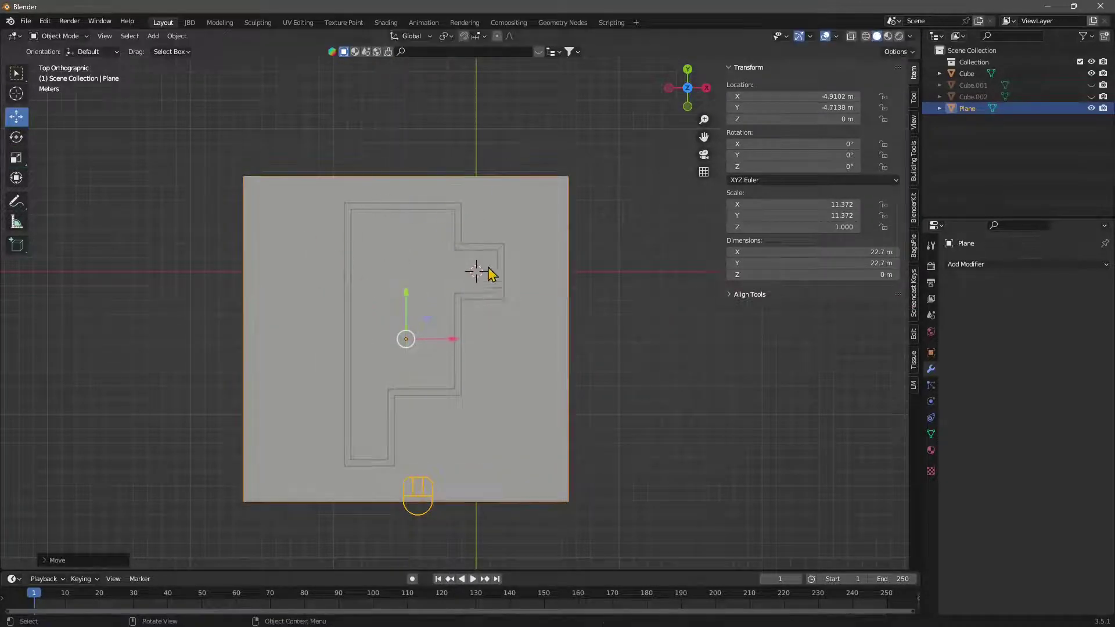
left_click_drag(451, 341, 442, 346)
Nudge the plane along X to centre it beneath the walls
left_click(460, 323)
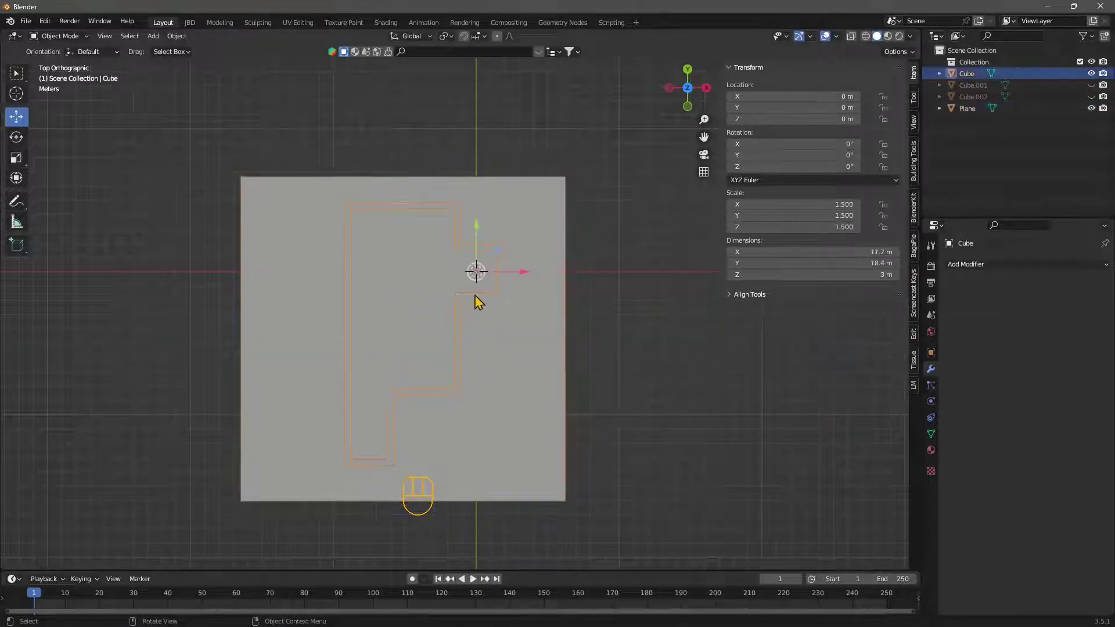
left_click(359, 273)
left_click_drag(400, 262, 408, 279)
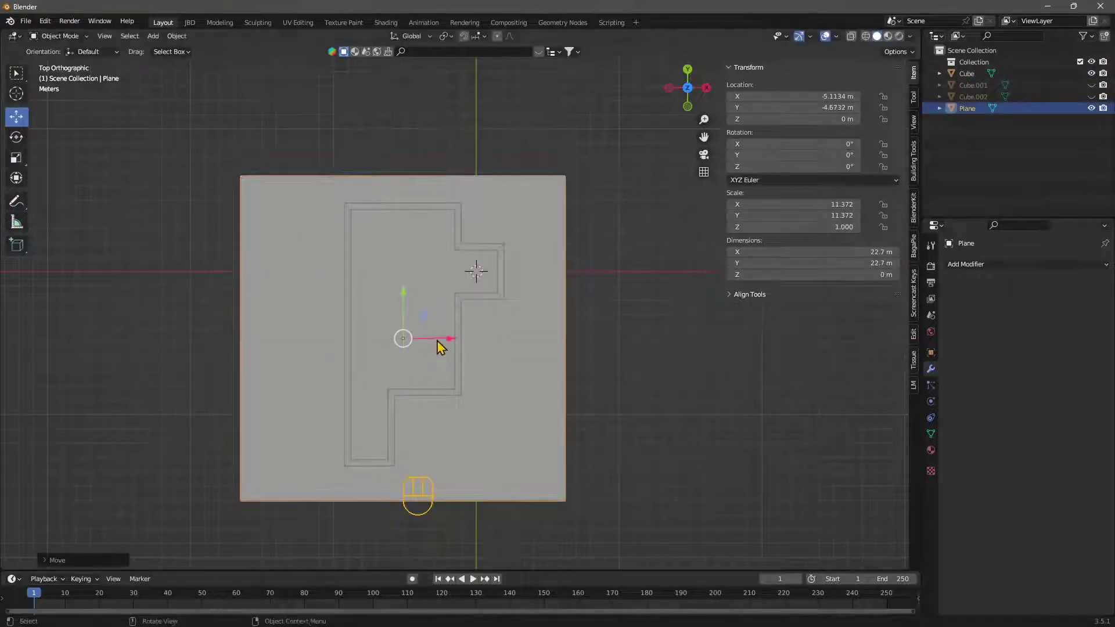
left_click_drag(439, 346, 450, 343)
left_click(620, 410)
middle_click_drag(334, 417, 528, 325)
Undo an accidental vertical move so the plane stays at Z 0
left_click(475, 331)
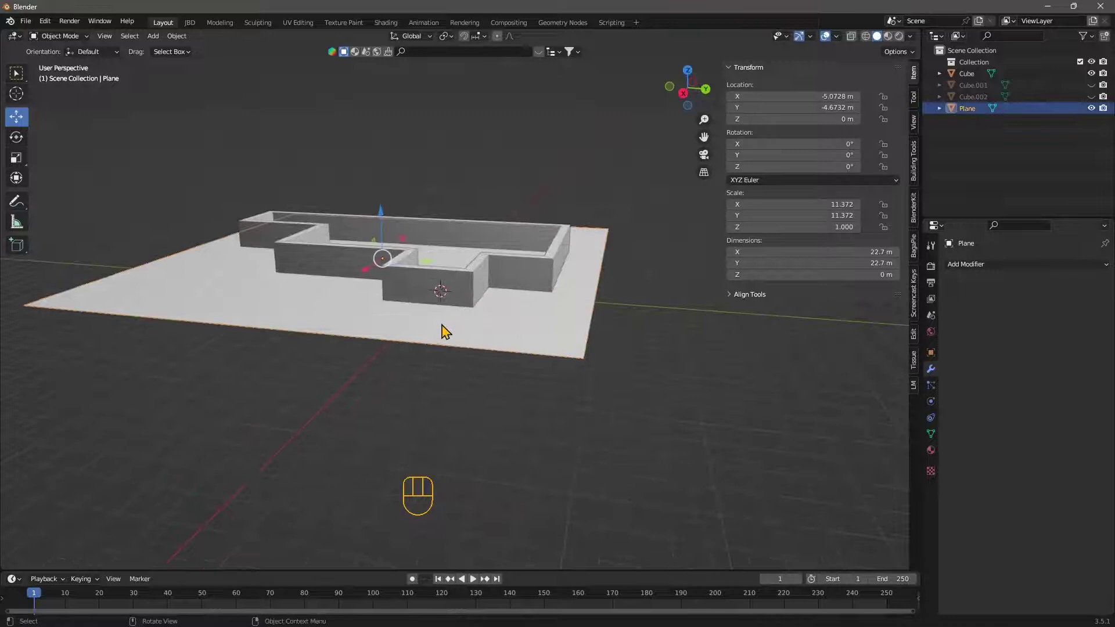
left_click_drag(380, 211, 383, 251)
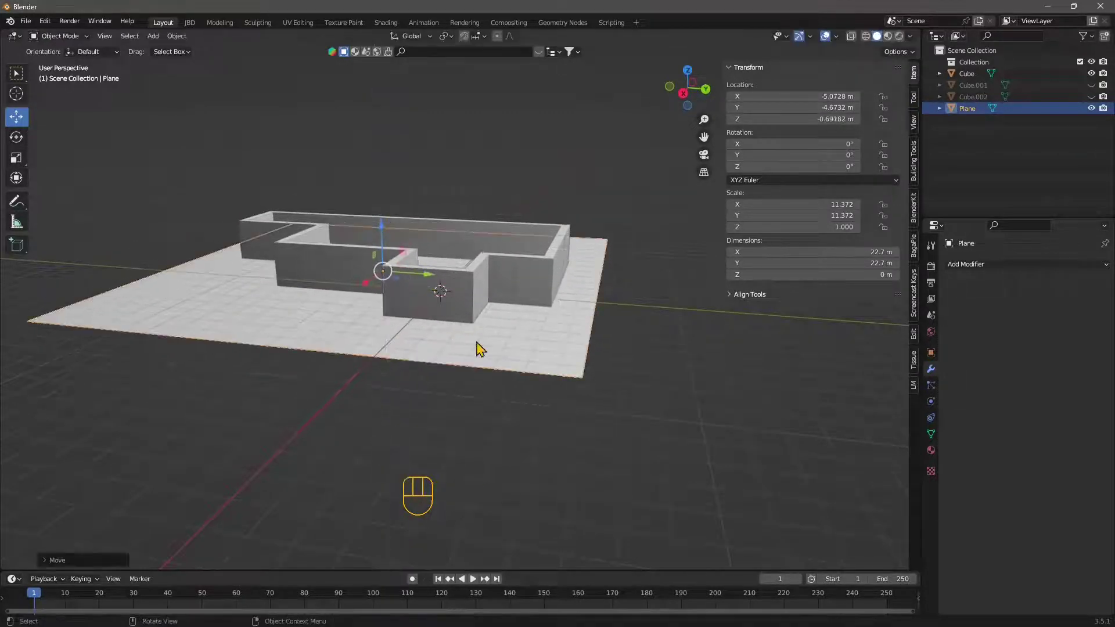
key("ctrl+z")
middle_click_drag(537, 364, 621, 376)
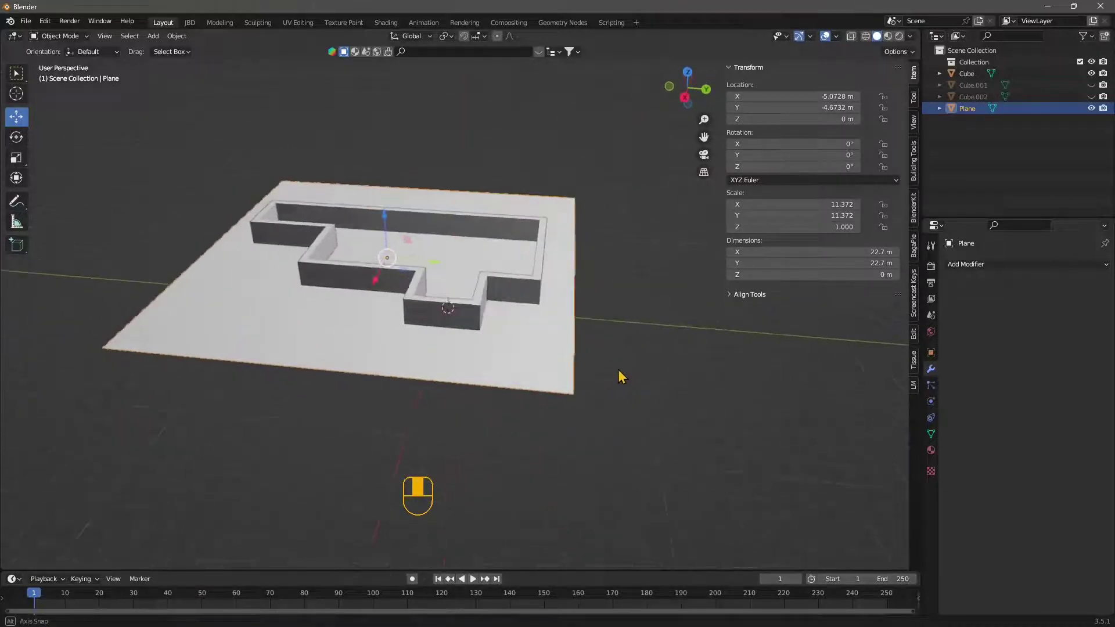
left_click(231, 213)
middle_click_drag(462, 265, 453, 342, "shift")
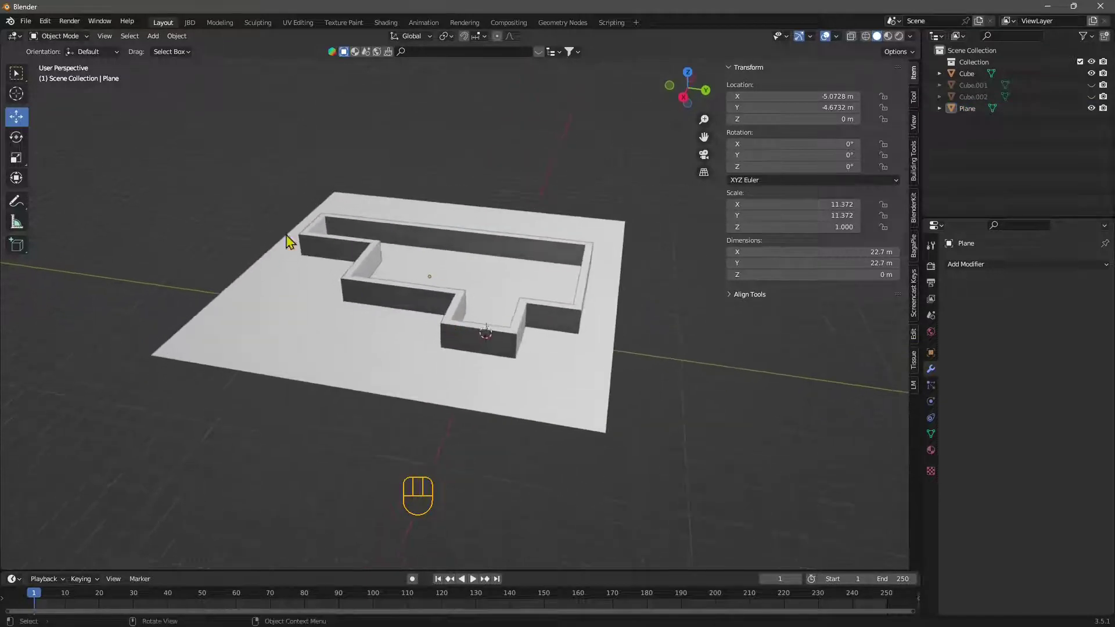
left_click(44, 21)
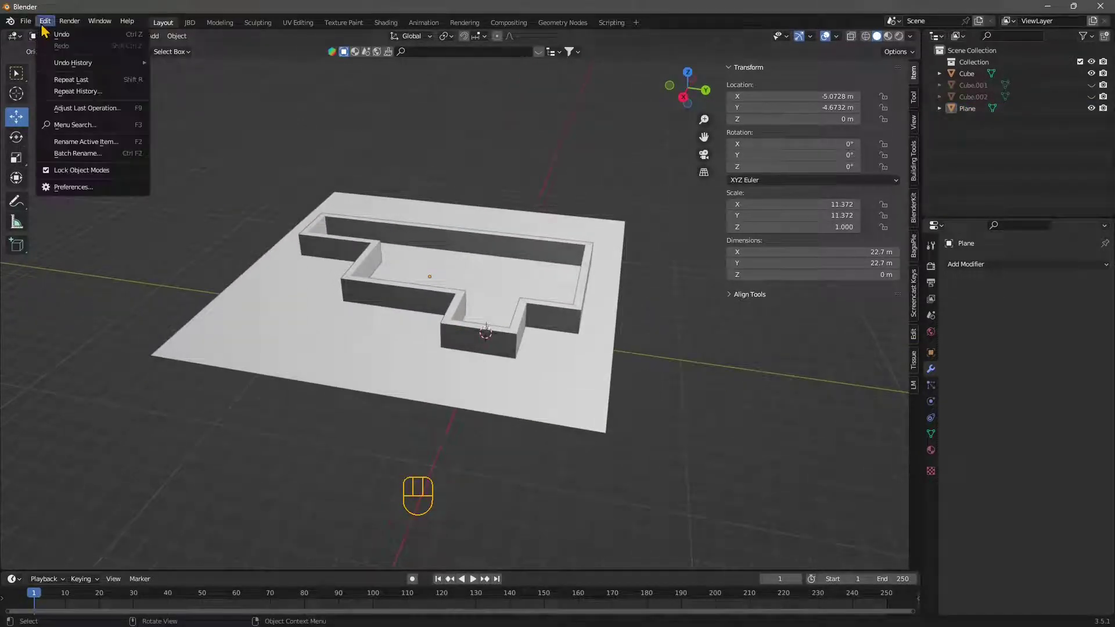
left_click(61, 187)
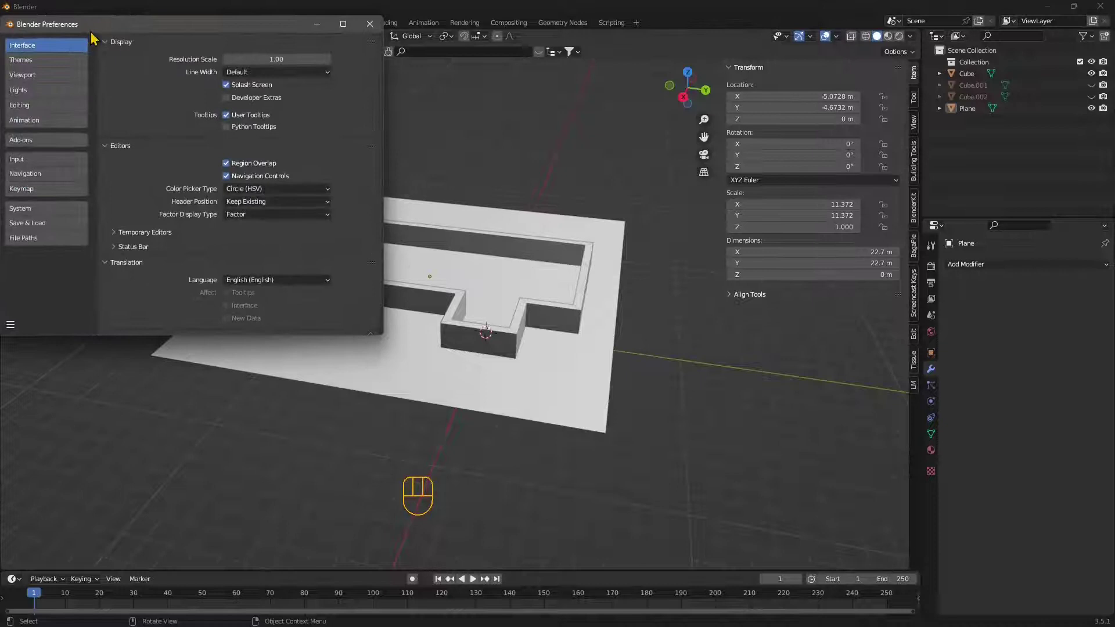
left_click_drag(117, 36, 211, 87)
left_click(136, 211)
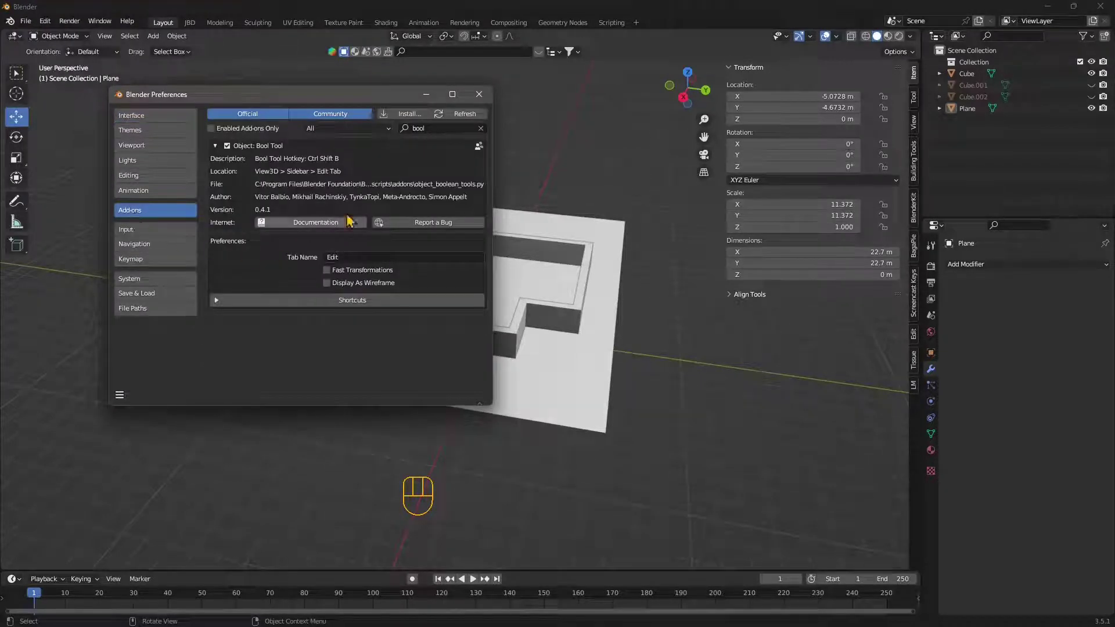
left_click(214, 147)
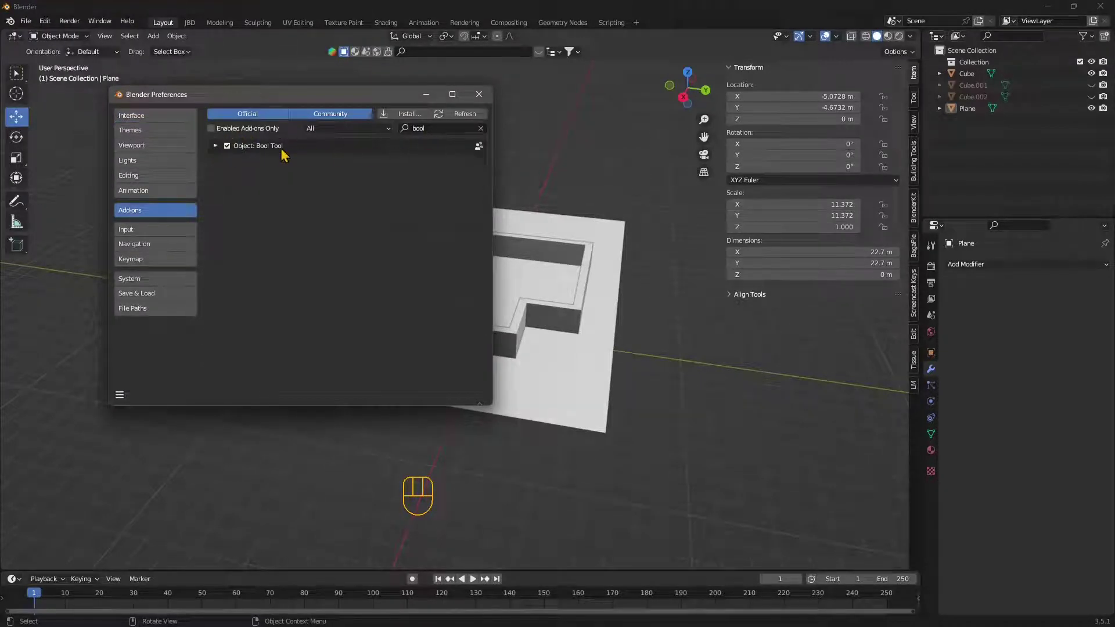
left_click(443, 127)
type("bool")
left_click(214, 146)
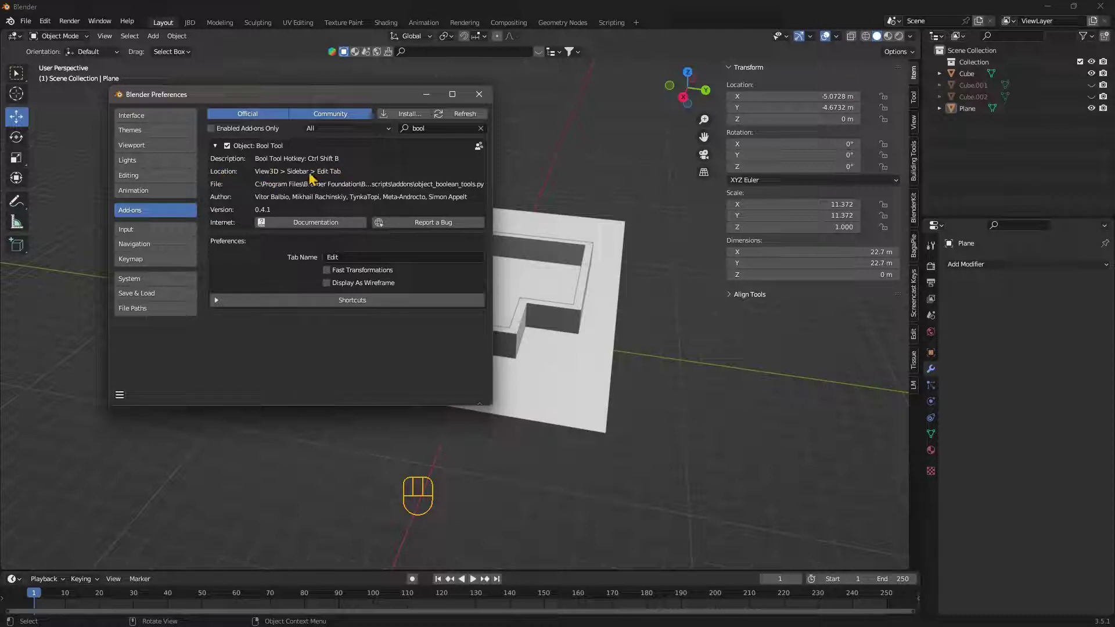
left_click(481, 99)
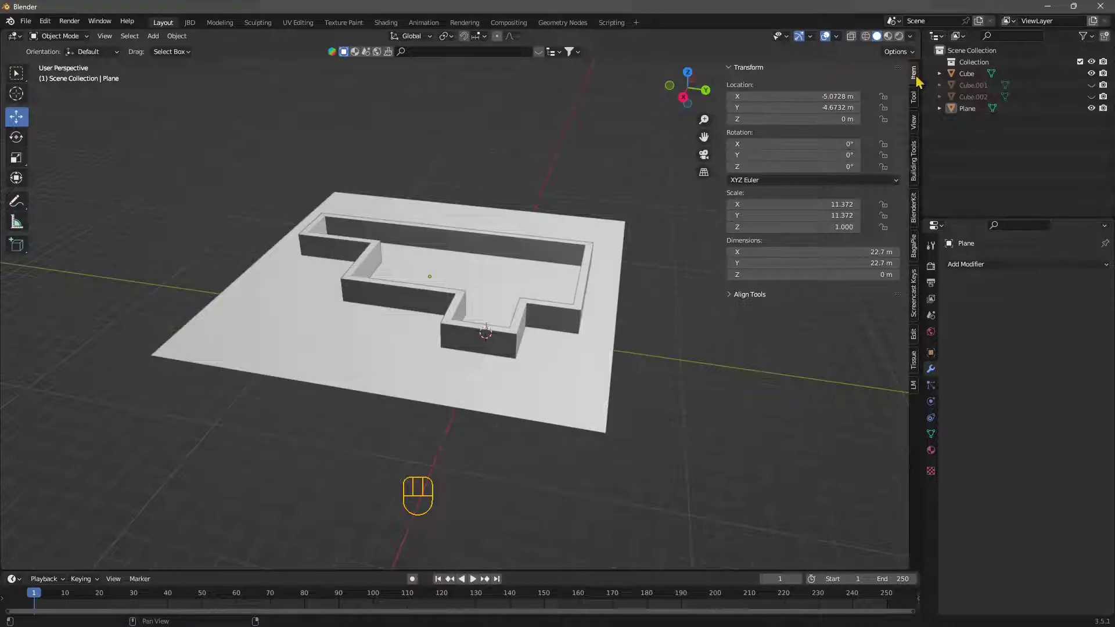
Show the sidebar's Bool Tool panel with its Auto Boolean and Brush Boolean options
left_click(912, 339)
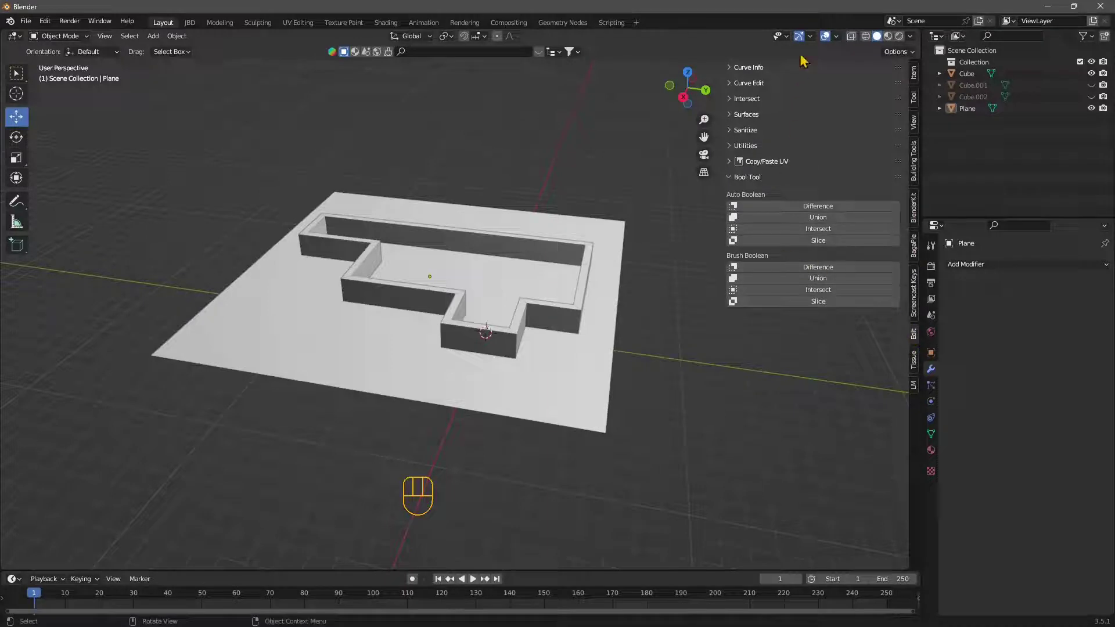
left_click(728, 177)
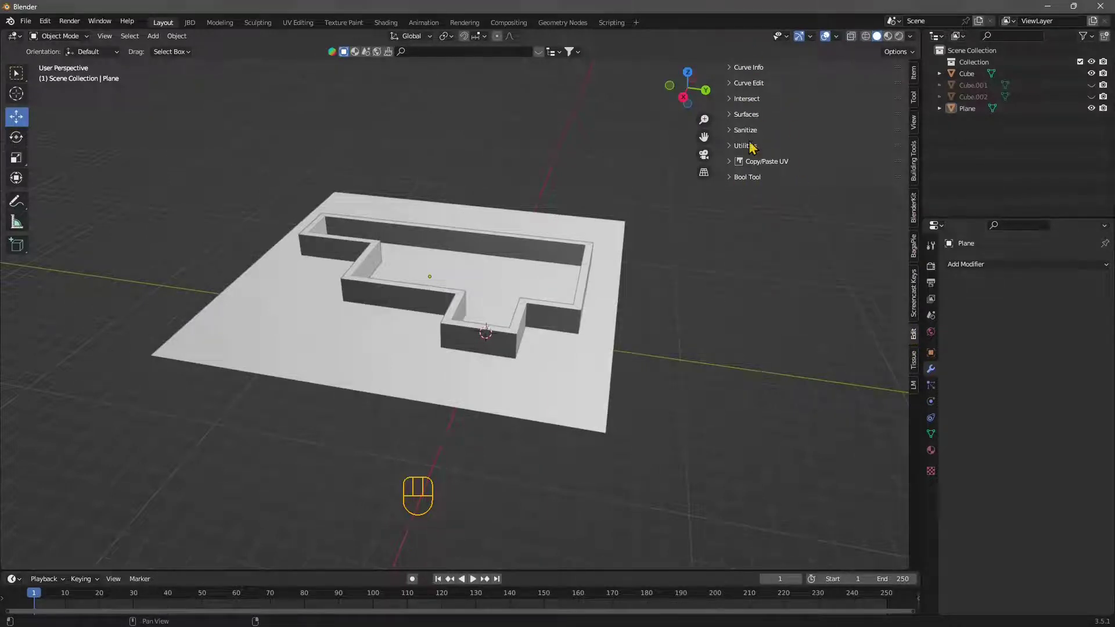
left_click(750, 179)
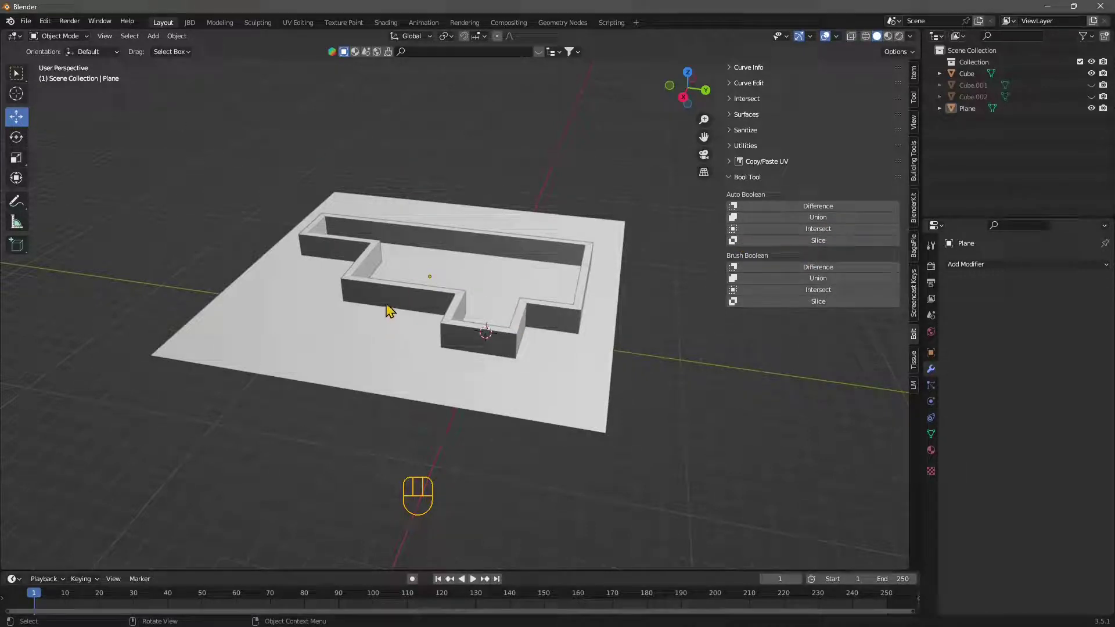
Select only the walls object Cube, leaving the ground plane deselected
left_click(357, 345)
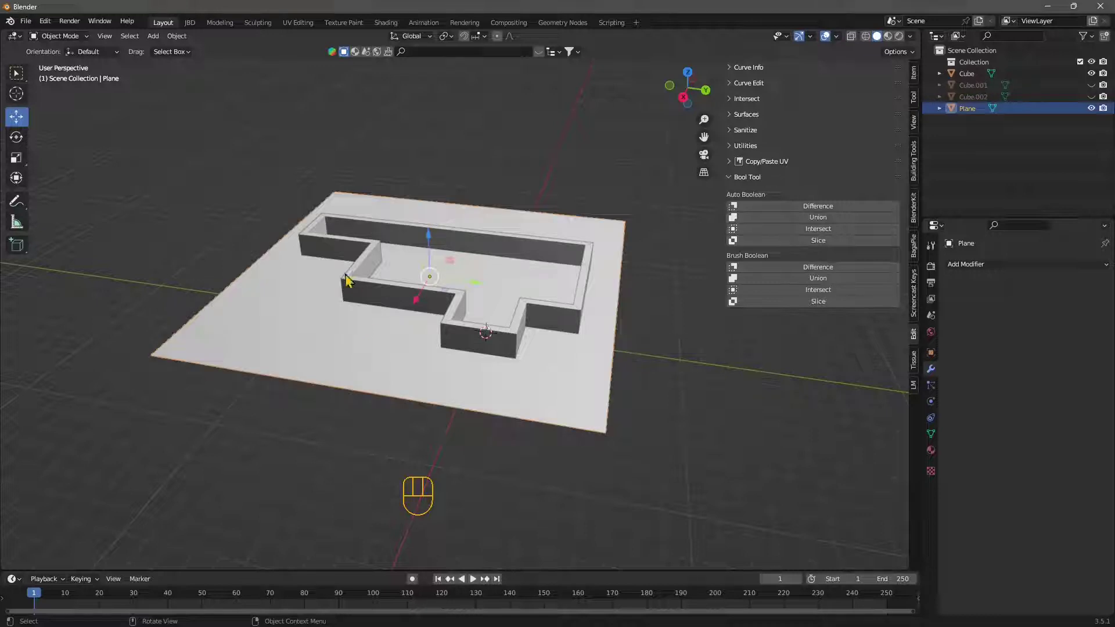
left_click(545, 319, "shift")
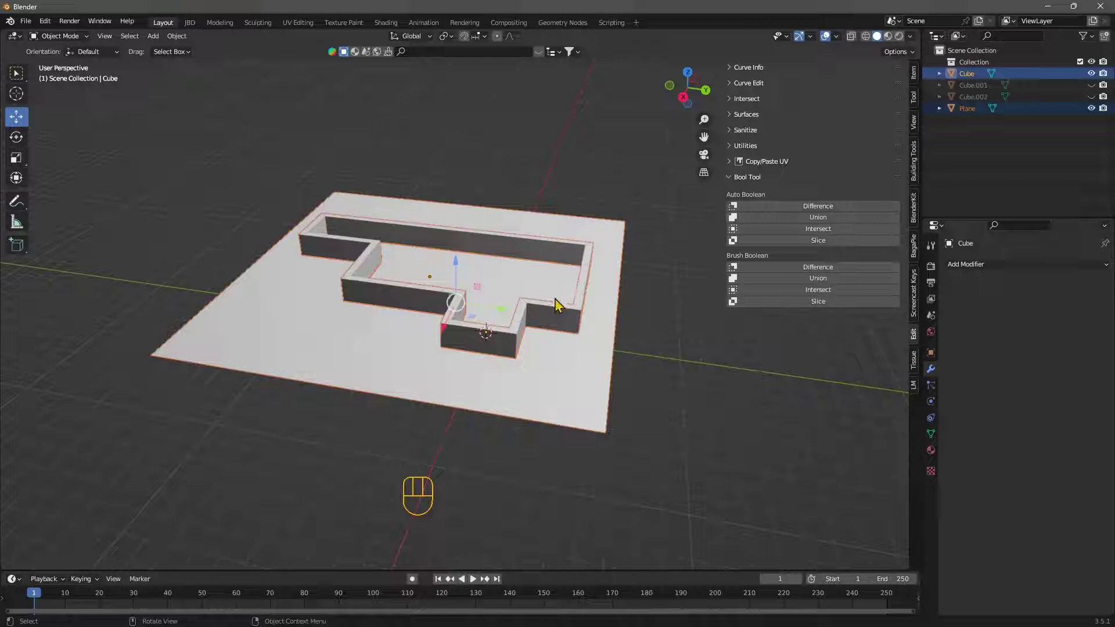
middle_click_drag(554, 304, 542, 358)
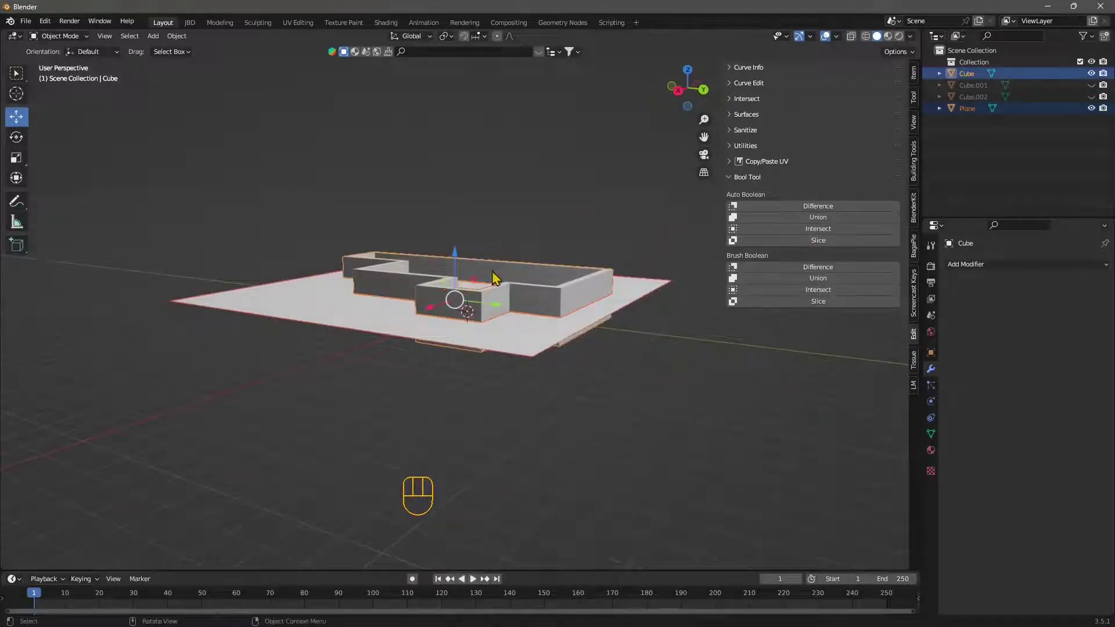
left_click(488, 374)
left_click(464, 305)
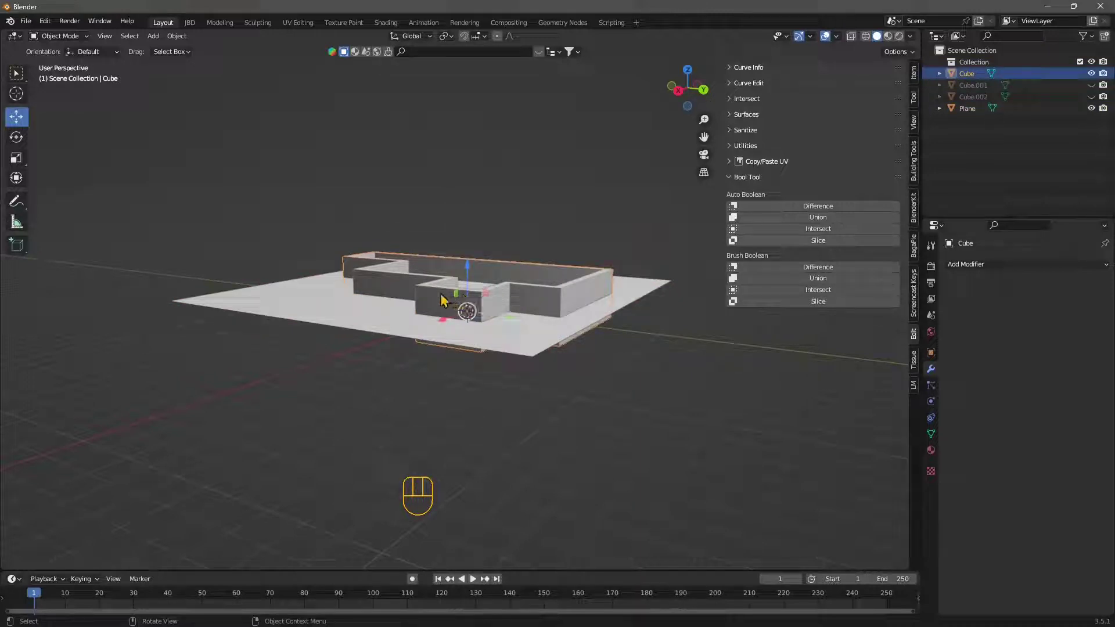
Duplicate the walls as Cube.003 and place the copy left of the plane
right_click(442, 300)
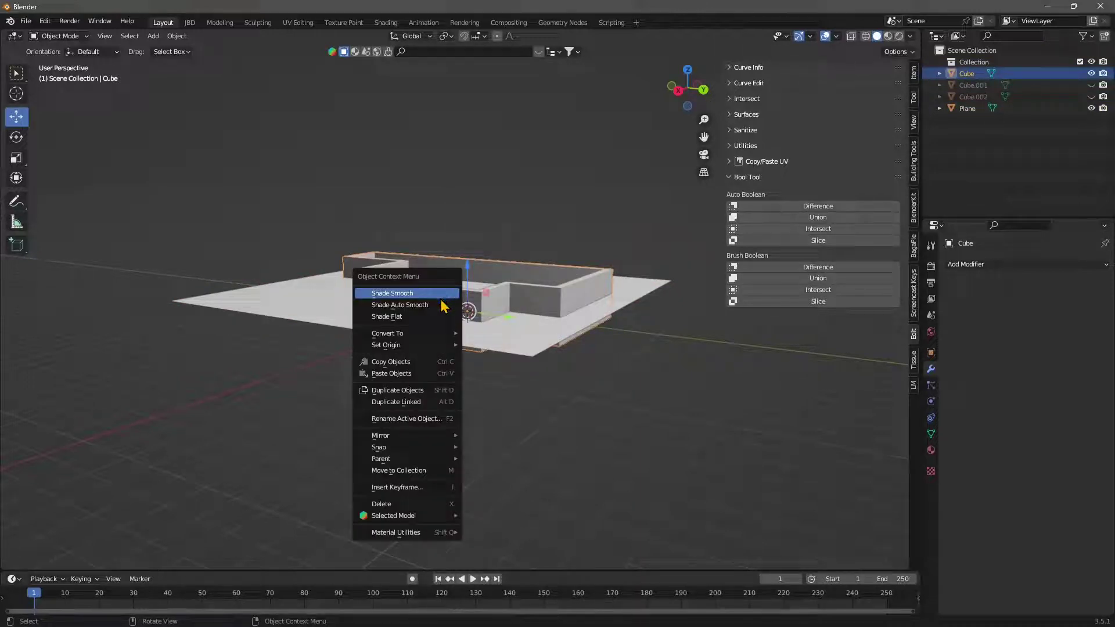
left_click(384, 391)
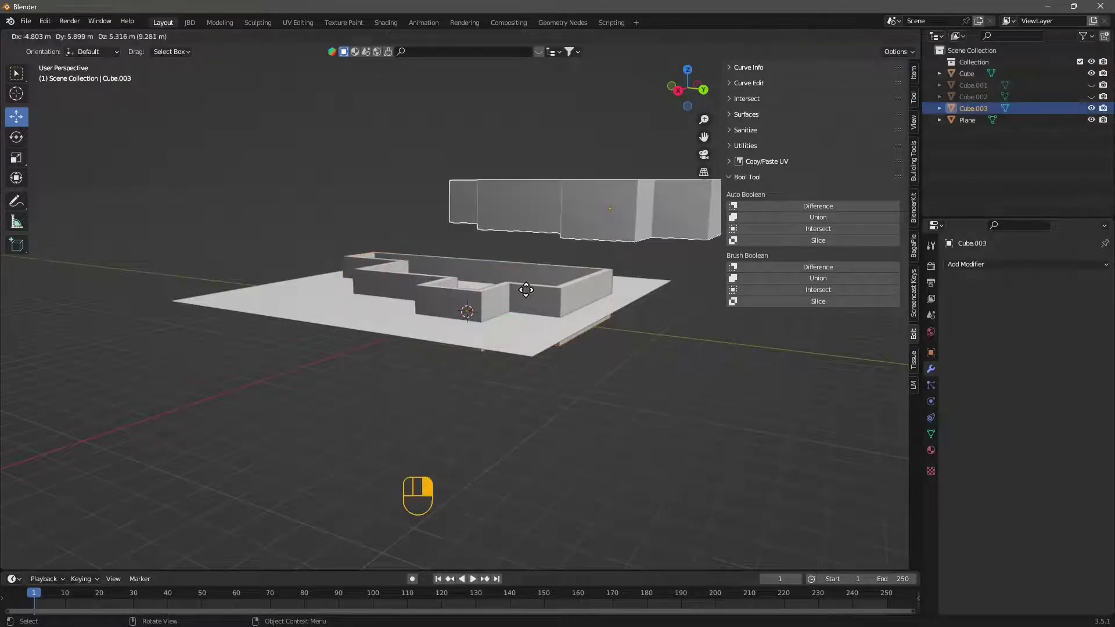
left_click(36, 335)
mouse_move(490, 316)
middle_mouse_down()
mouse_move(490, 390)
mouse_move(479, 297)
middle_mouse_up()
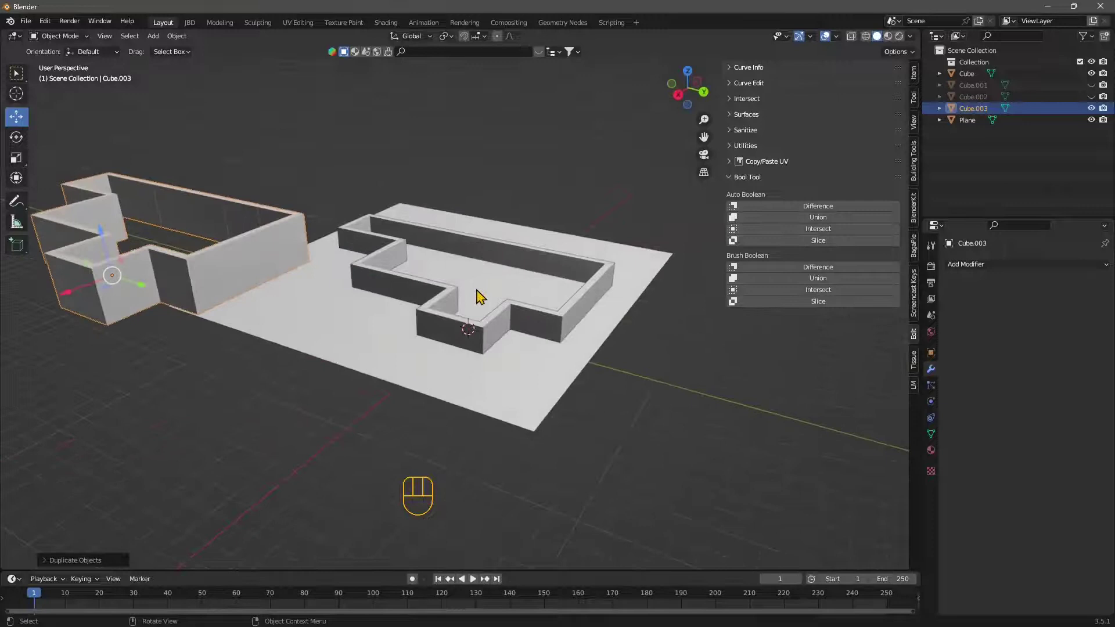
middle_click_drag(114, 289, 505, 312)
Select the plane, then the original walls Cube
left_click(261, 346)
left_click(499, 311)
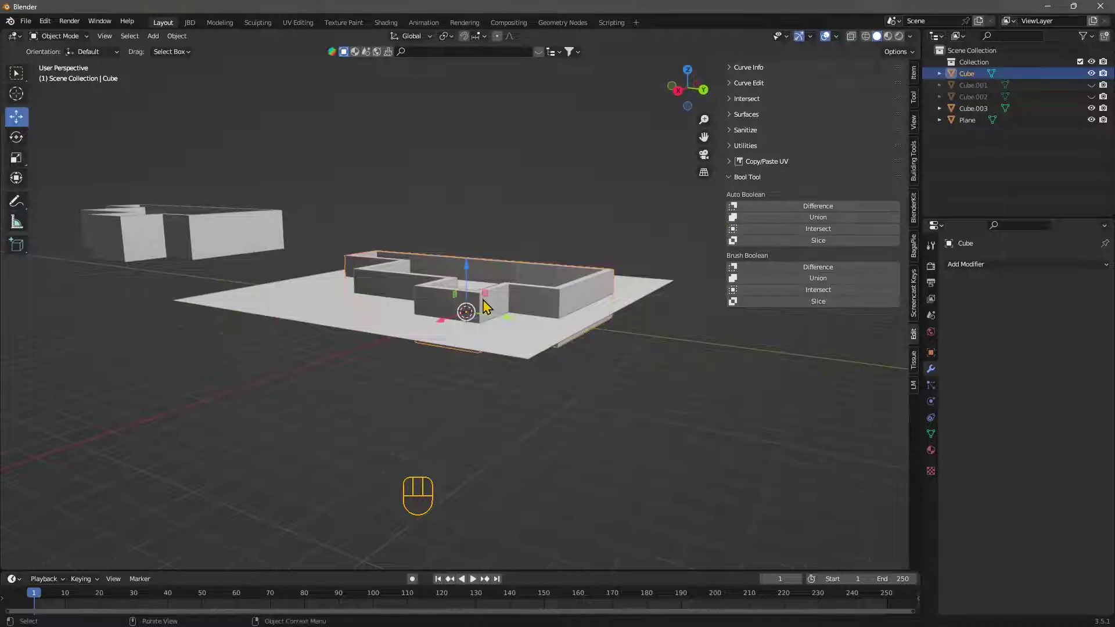
middle_click_drag(373, 348, 267, 321)
Slice the plane with the walls using Bool Tool Auto Boolean Slice, producing Cube.004
left_click(266, 321)
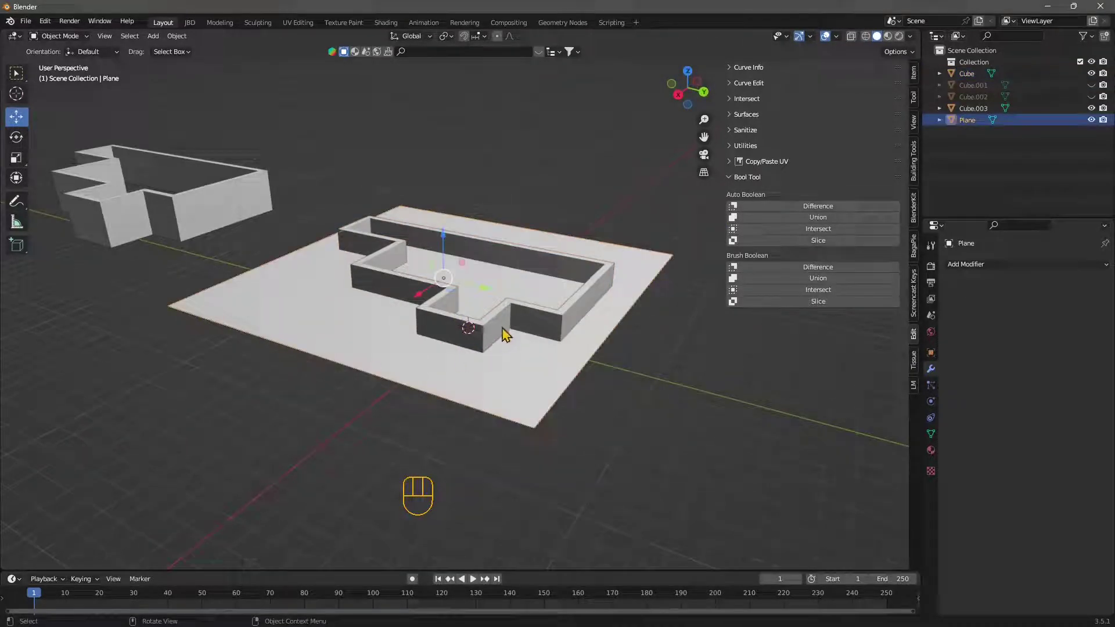
key("shift")
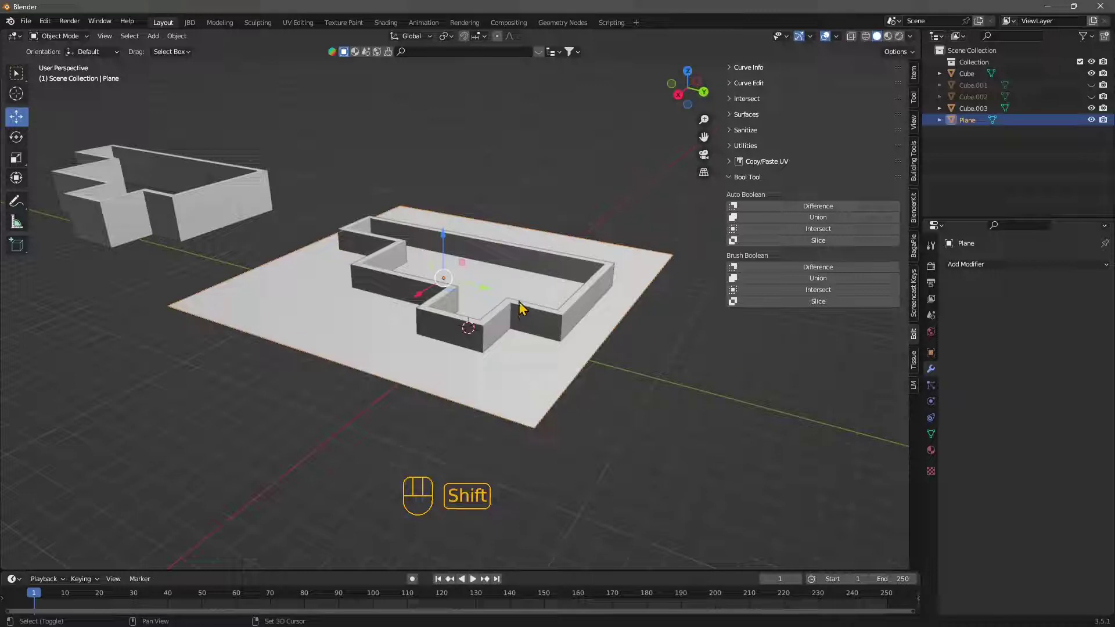
left_click(520, 307, "shift")
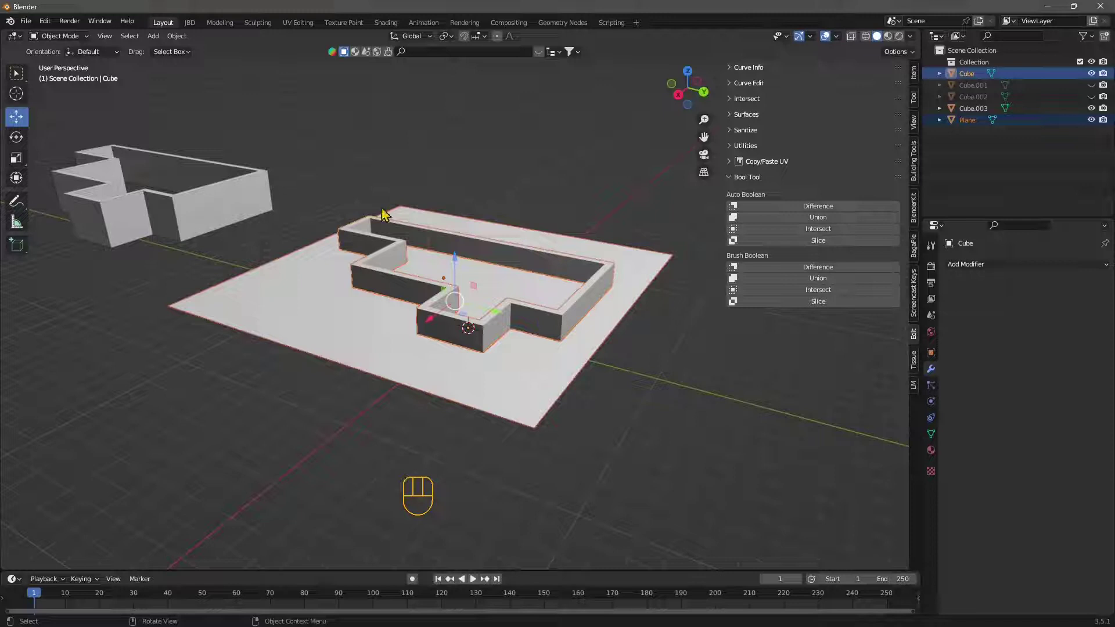
middle_click_drag(450, 366, 492, 378)
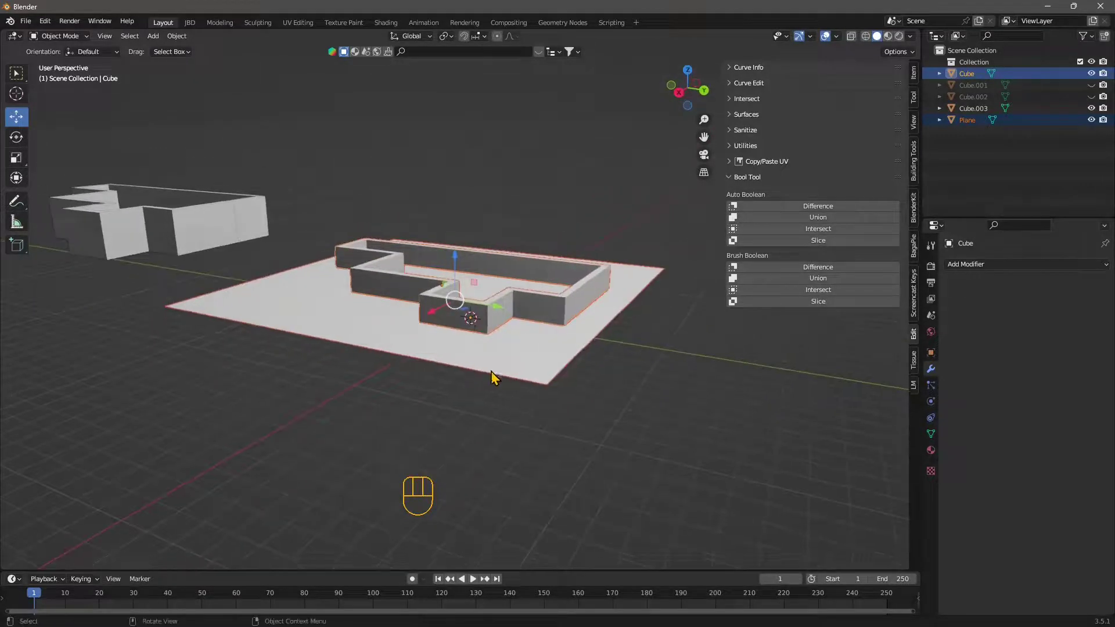
left_click(826, 243)
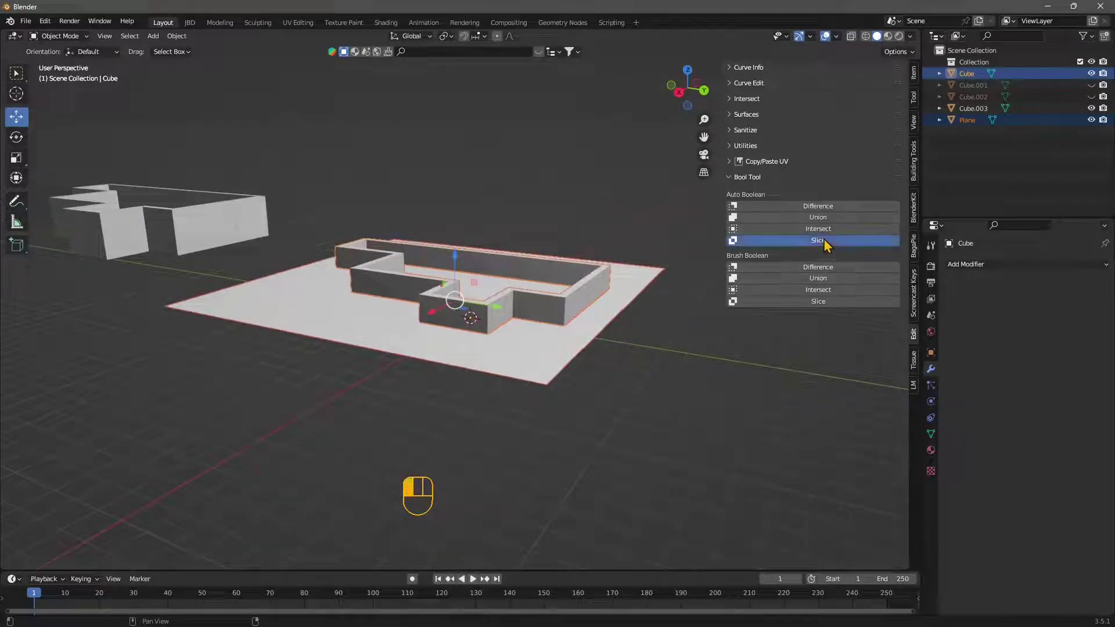
middle_click_drag(383, 366, 349, 351)
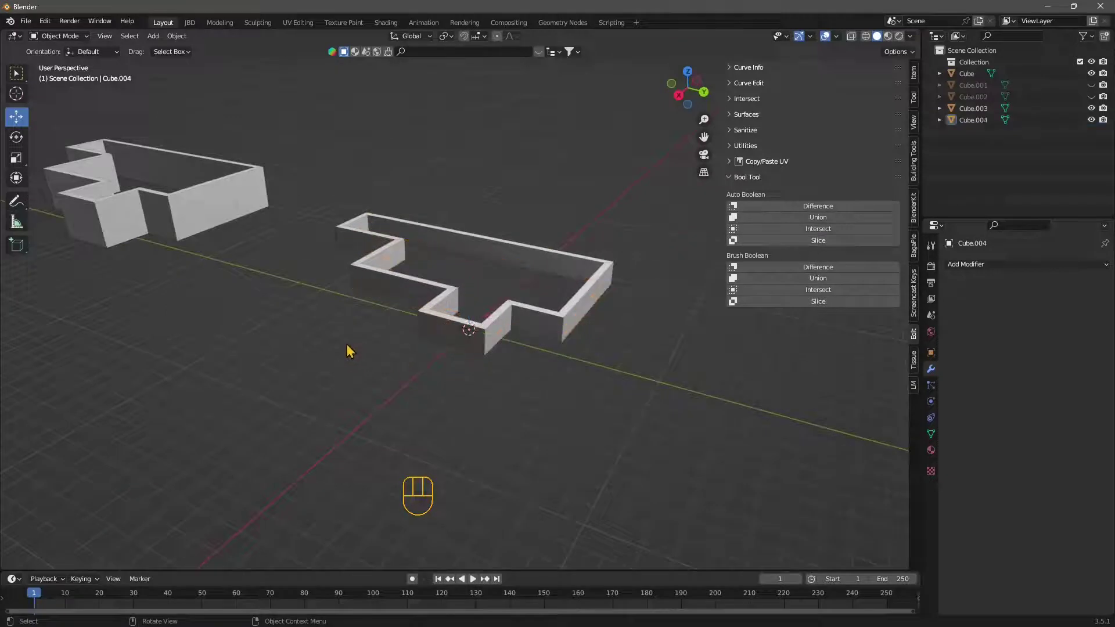
Hide the original walls Cube in the Outliner, leaving the flat outline visible
left_click(409, 286)
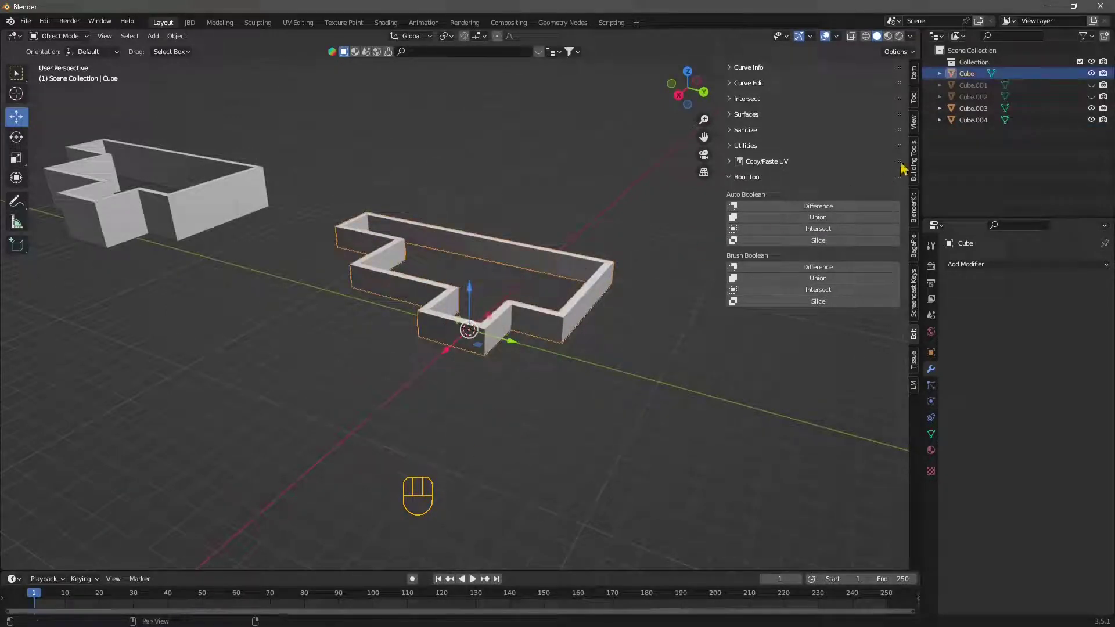
left_click(1091, 74)
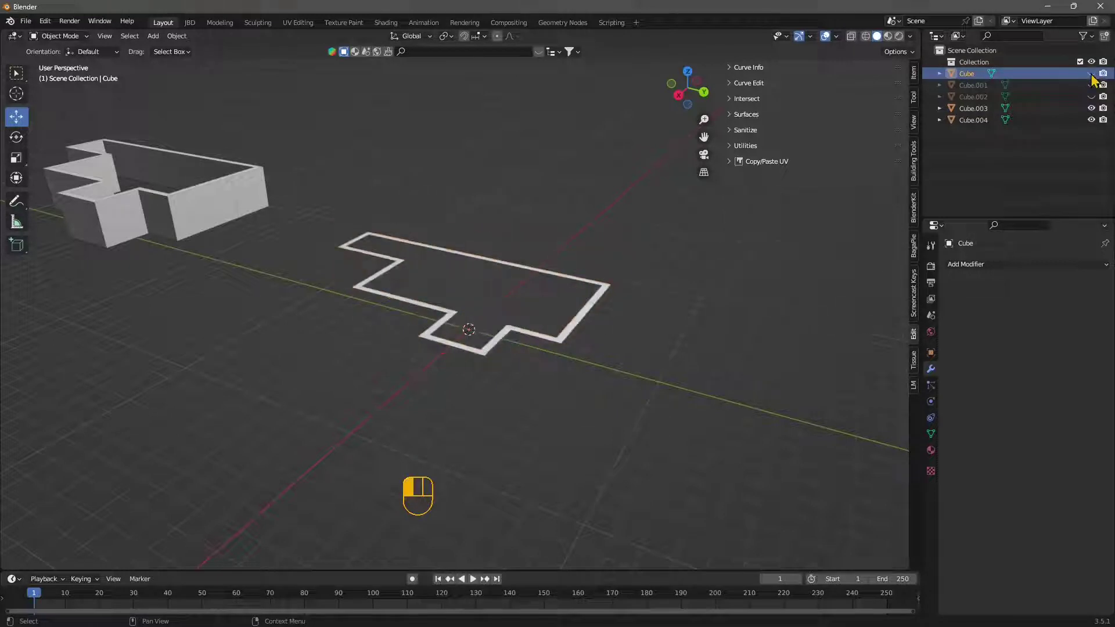
left_click(501, 338)
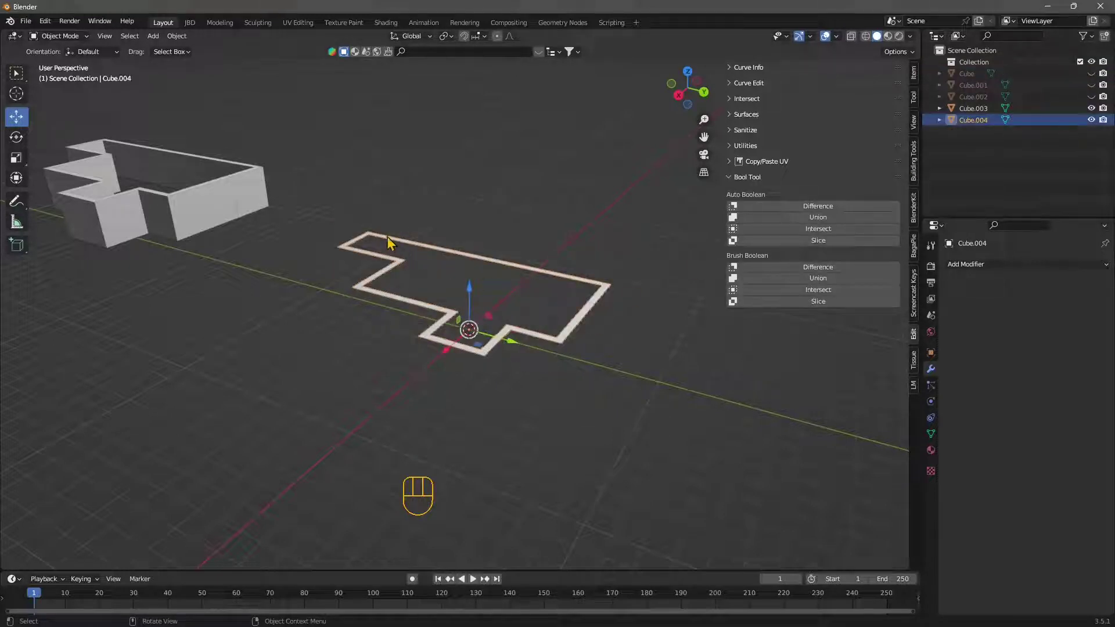
Select the outline Cube.004 and view it centred in straight-down Top view
middle_click_drag(606, 412, 270, 227)
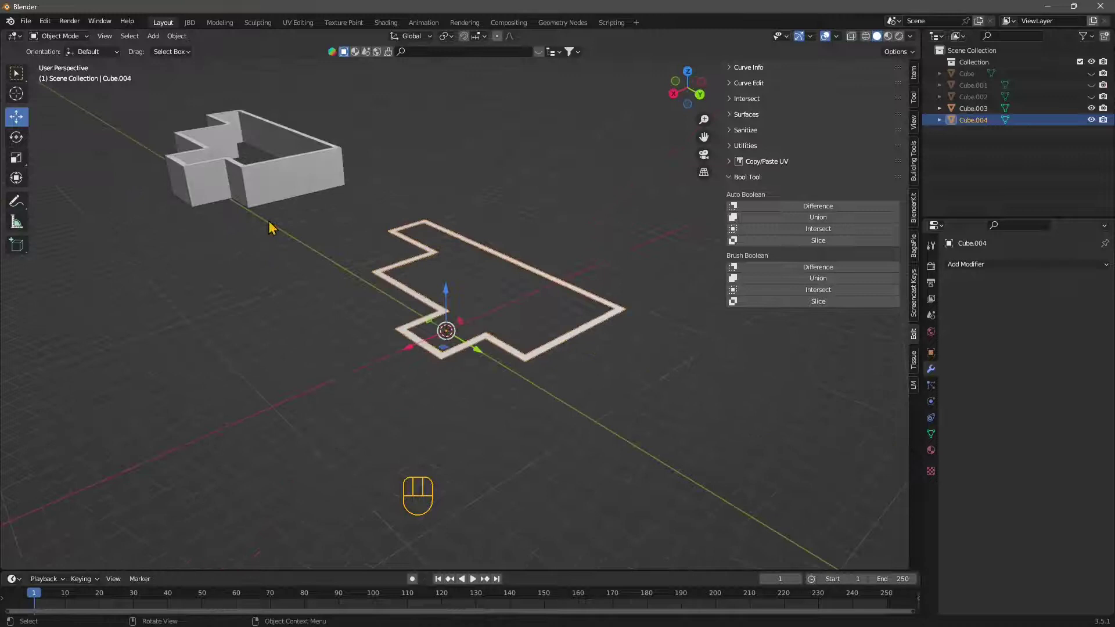
left_click(281, 182)
left_click(308, 256)
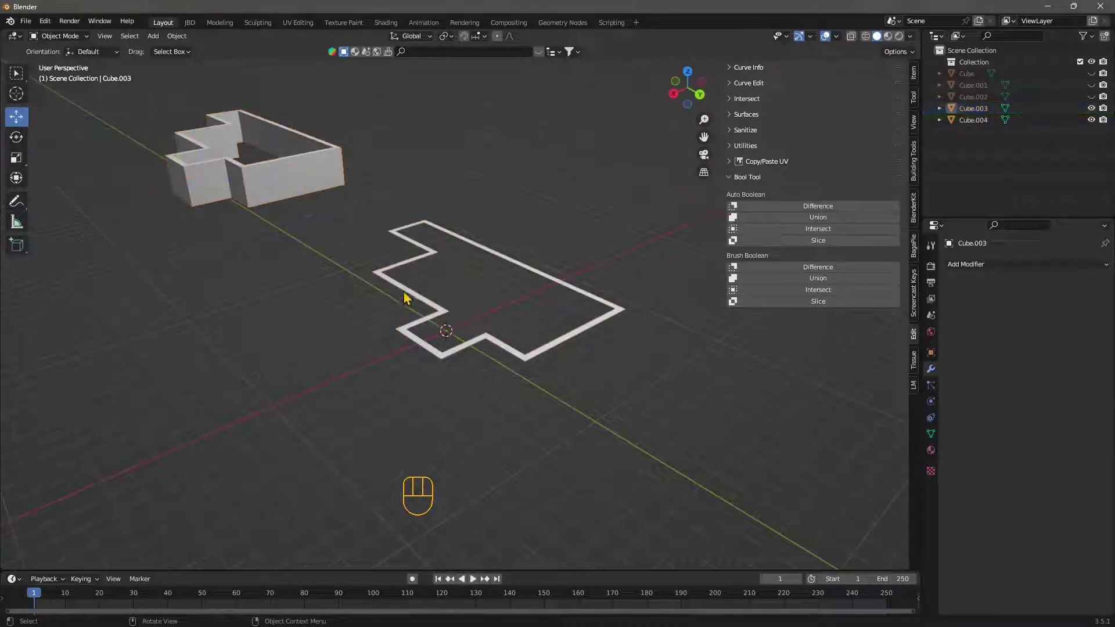
left_click(406, 297)
middle_click_drag(296, 346, 395, 390)
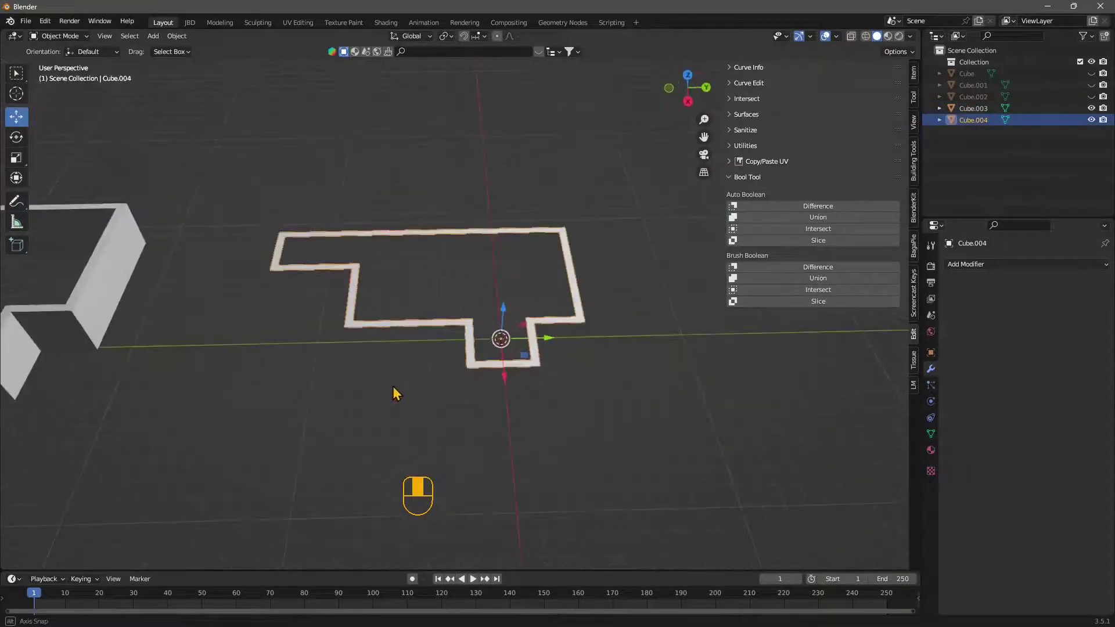
left_click(688, 76)
scroll(533, 364, "up", 2)
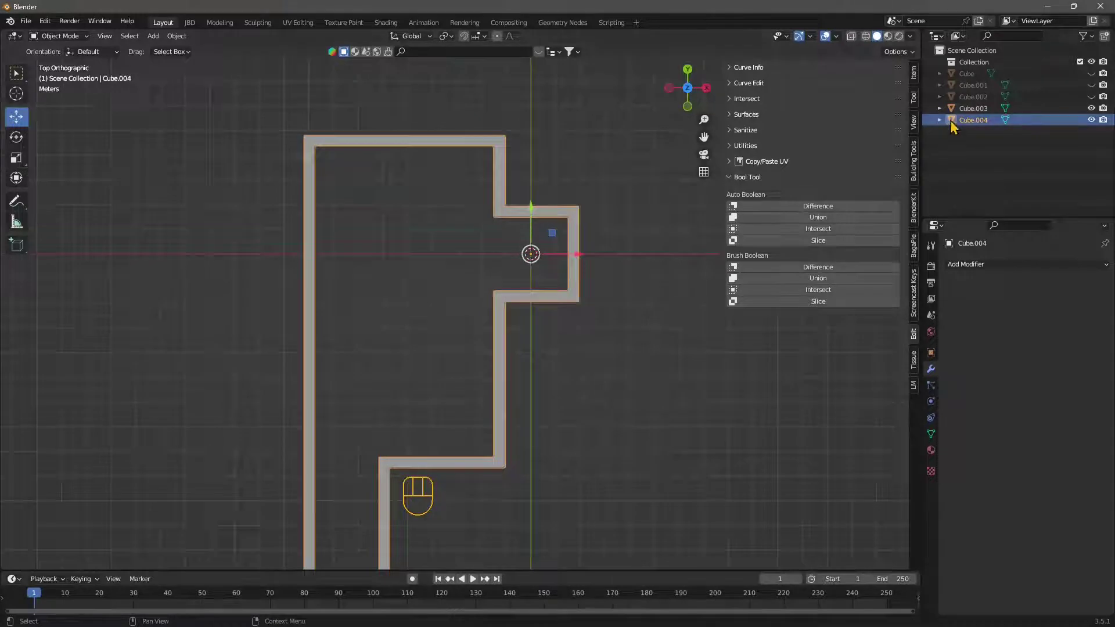
scroll(592, 298, "down", 2)
middle_click_drag(569, 346, 592, 323, "shift")
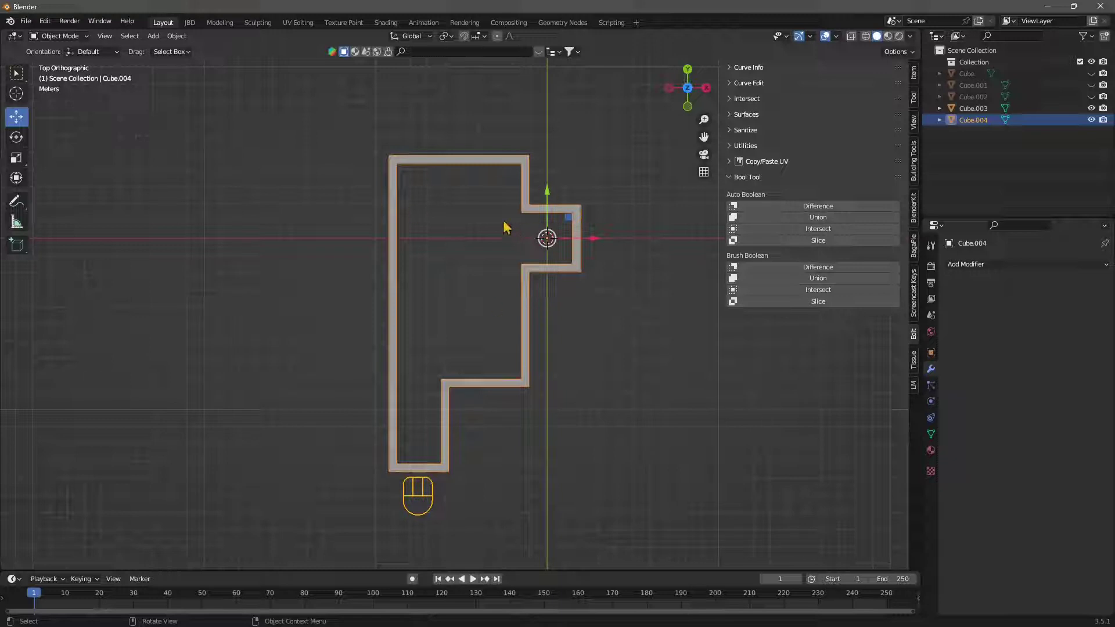
Convert the Cube.004 outline from mesh to curve via Convert To > Curve
right_click(542, 272)
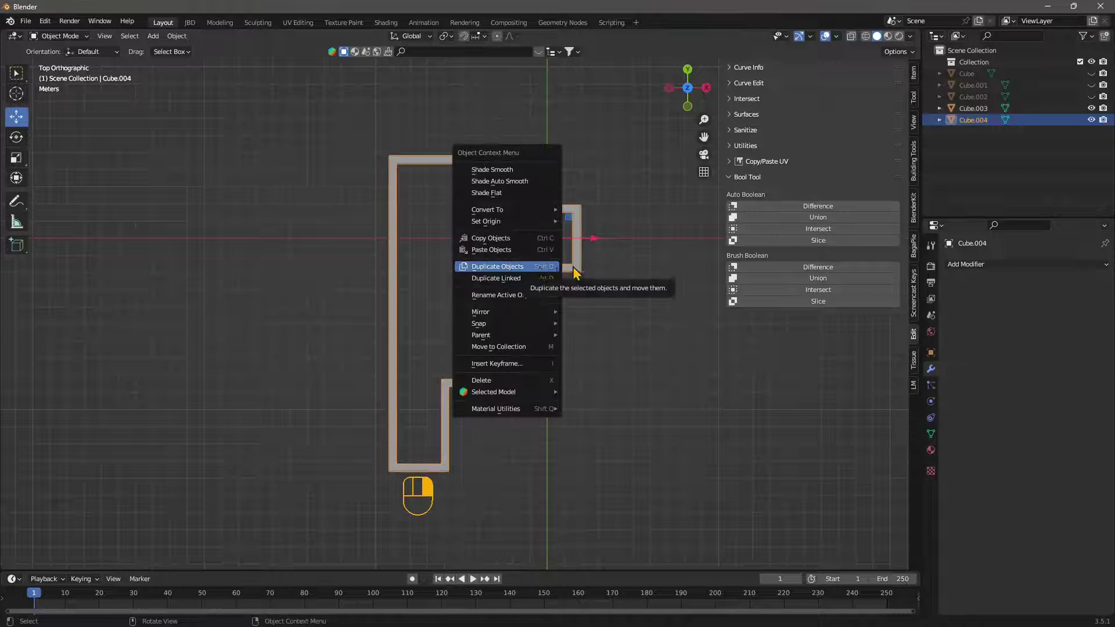
right_click(573, 268)
right_click(573, 267)
mouse_move(534, 212)
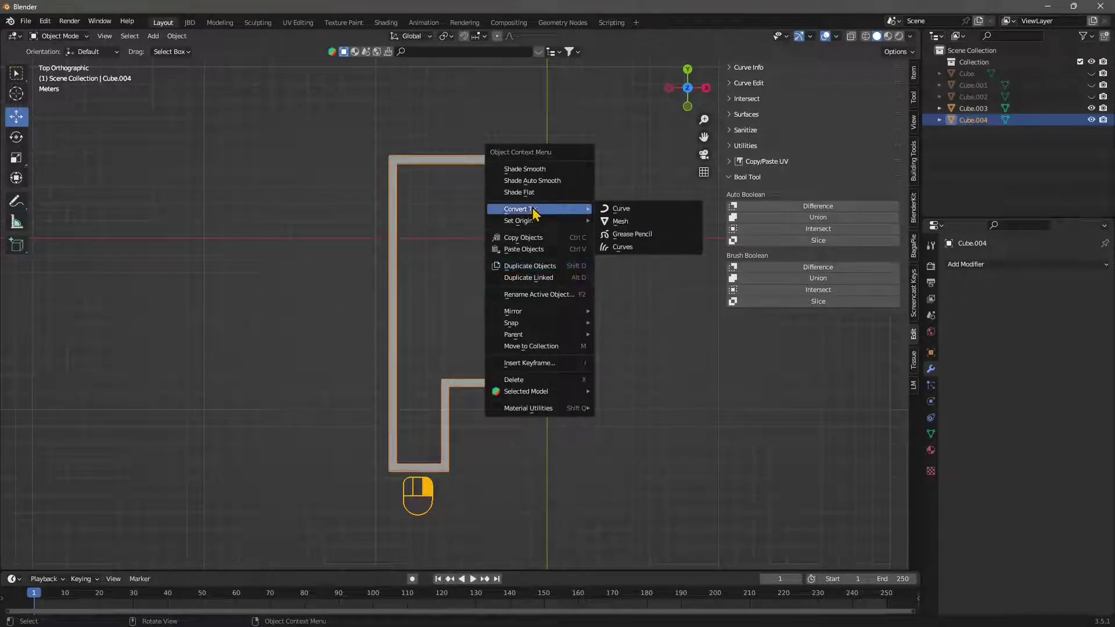
left_click(622, 210)
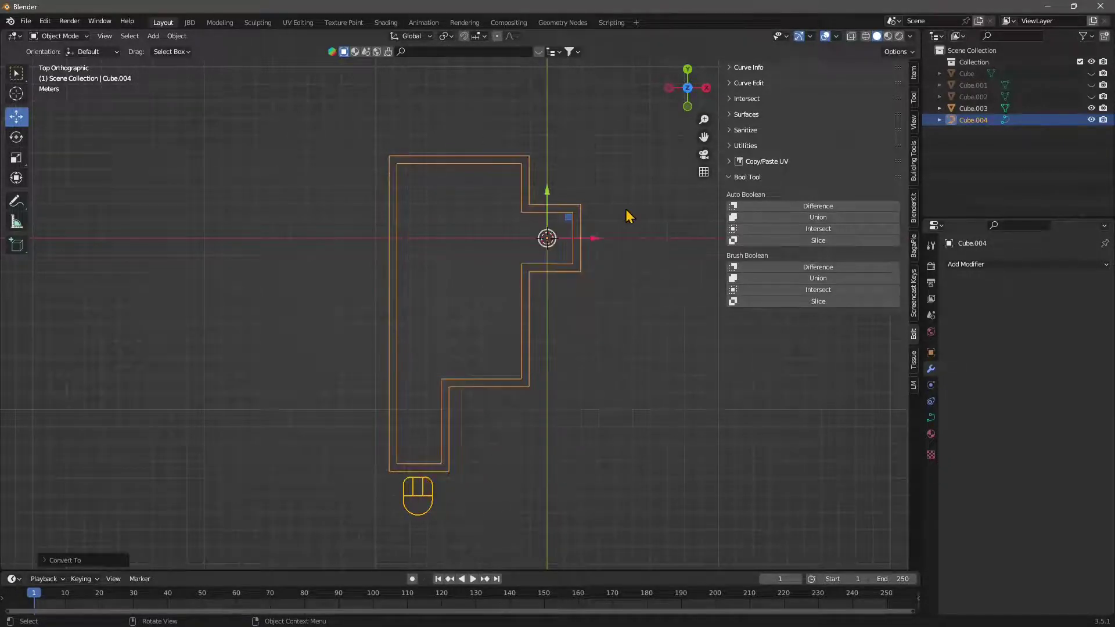
Reselect the floor-plan curve and return to Top Orthographic view
middle_click_drag(699, 402, 465, 274)
left_click(496, 298)
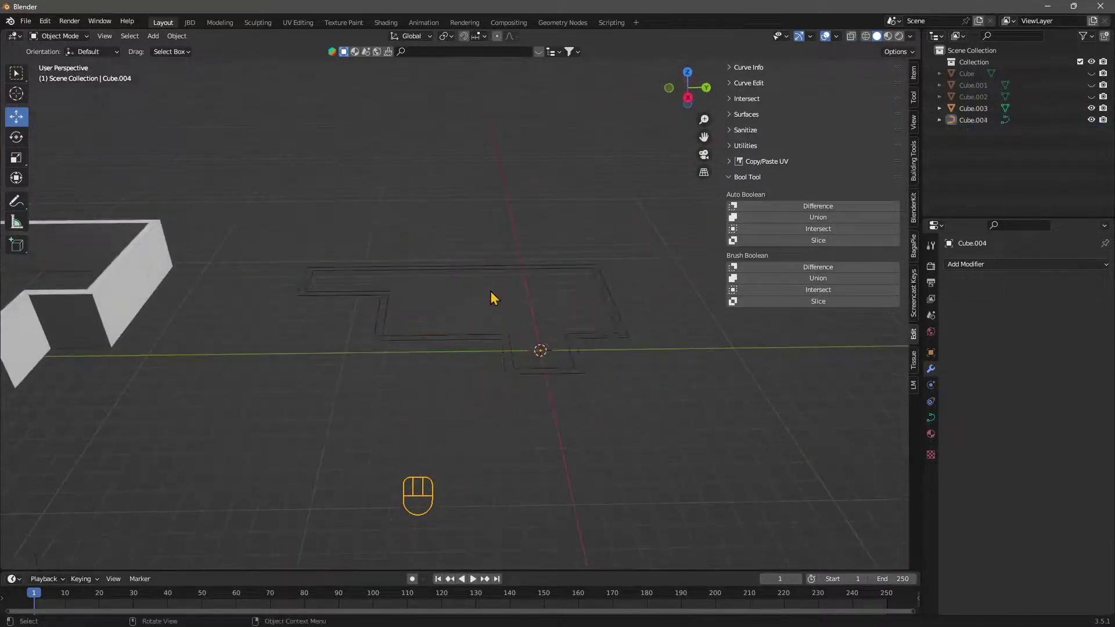
left_click(491, 268)
middle_click_drag(503, 328, 500, 343)
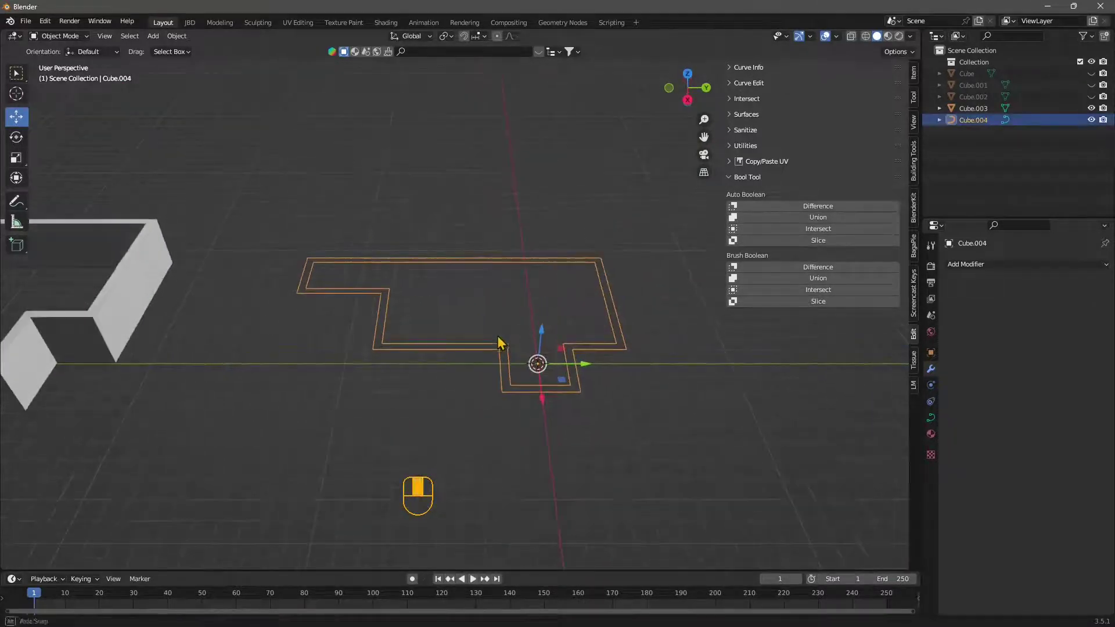
left_click(687, 74)
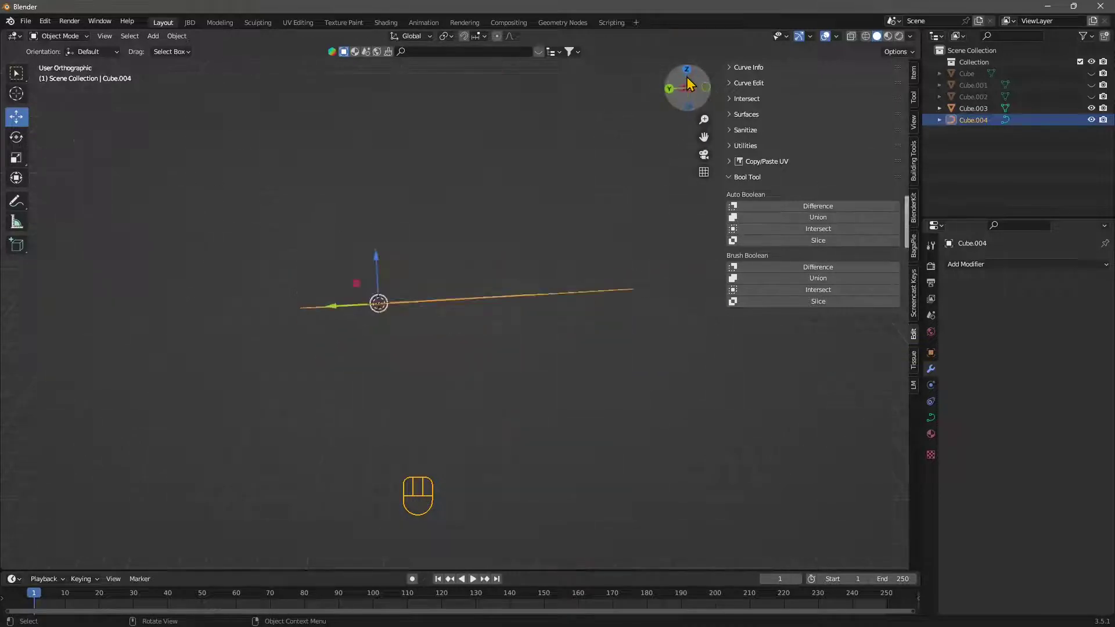
left_click(60, 51)
left_click(37, 37)
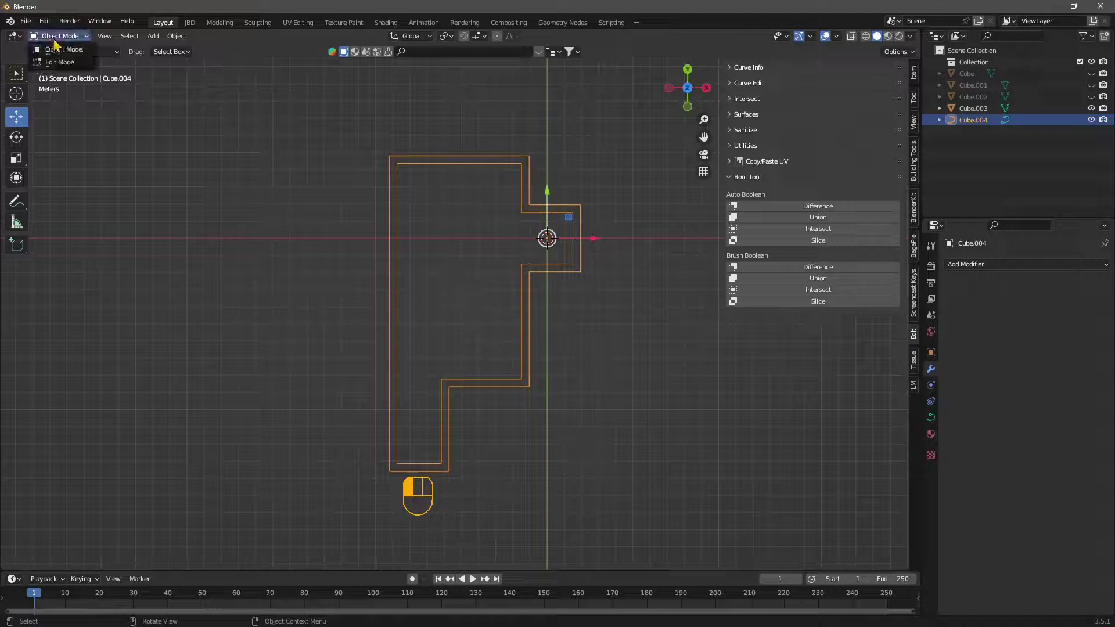
left_click(55, 59)
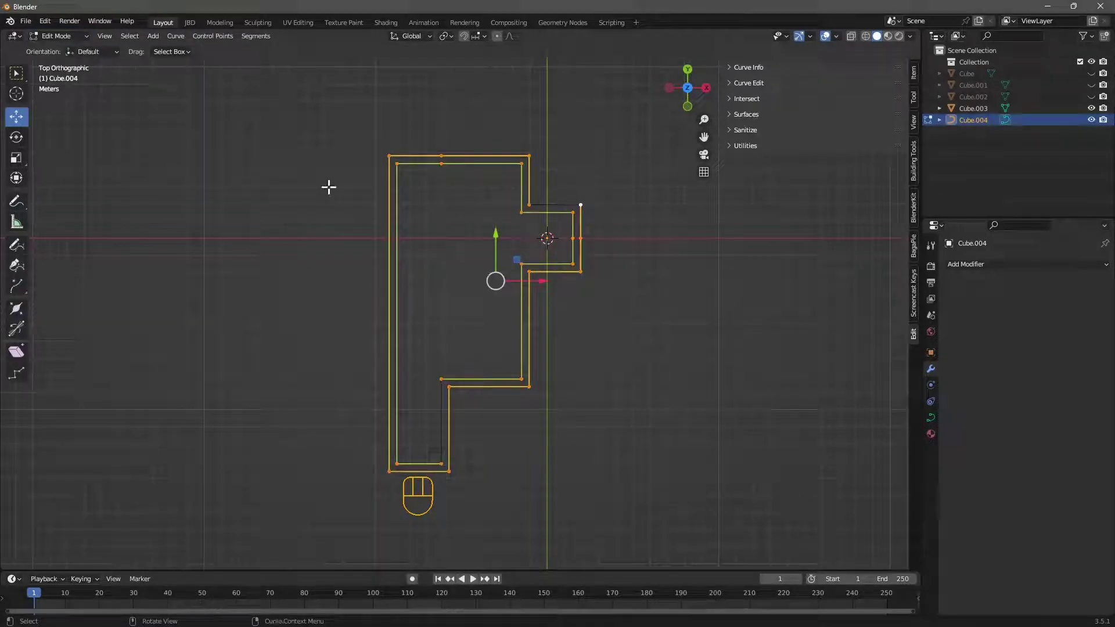
left_click(388, 155)
left_click_drag(410, 134, 360, 110)
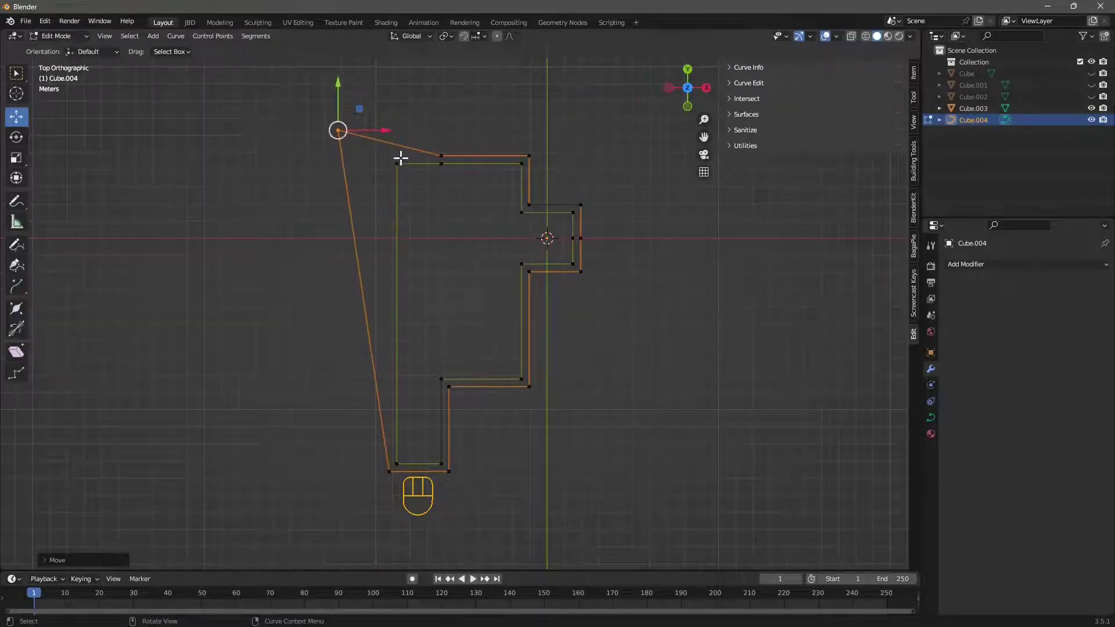
left_click(397, 162)
left_click_drag(418, 141, 370, 122)
left_click(488, 165)
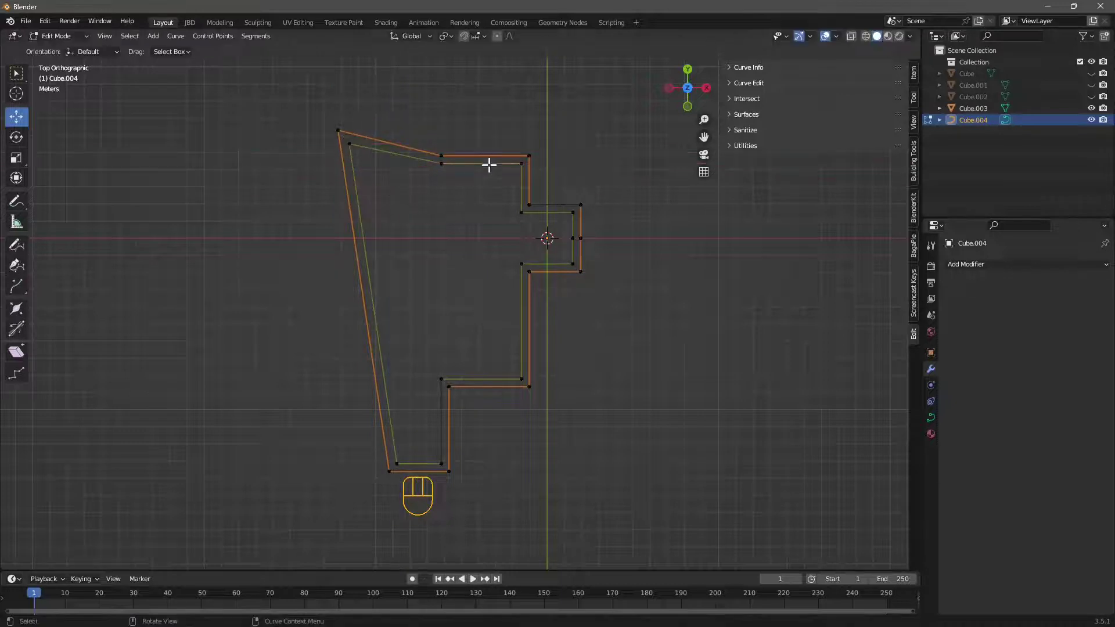
left_click_drag(543, 152, 576, 101)
left_click(471, 210)
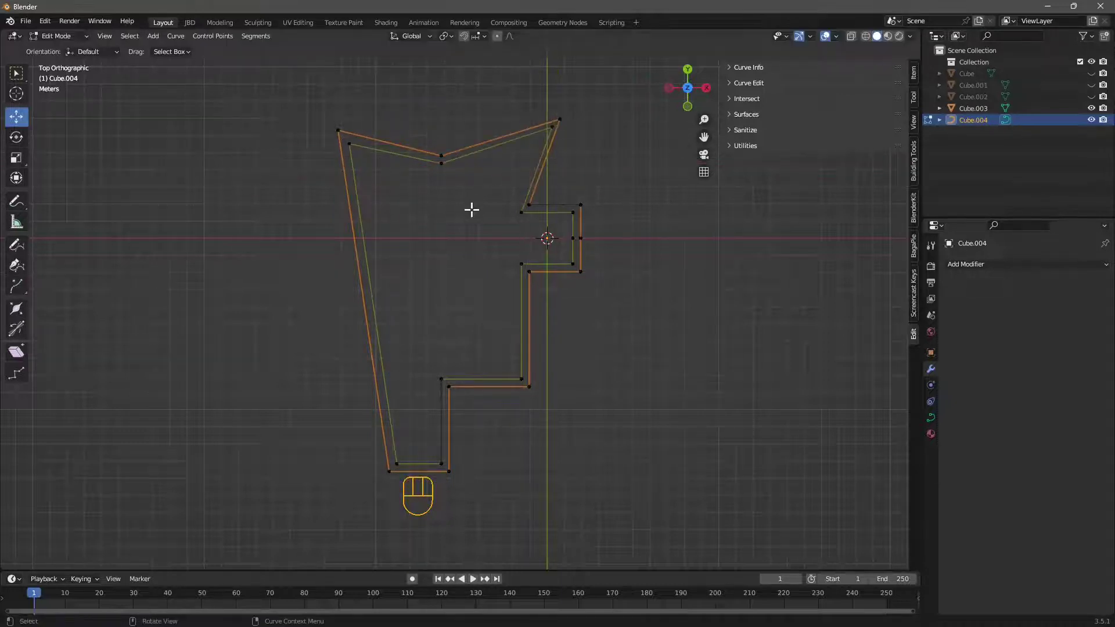
scroll(472, 209, "down", 2)
left_click(56, 36)
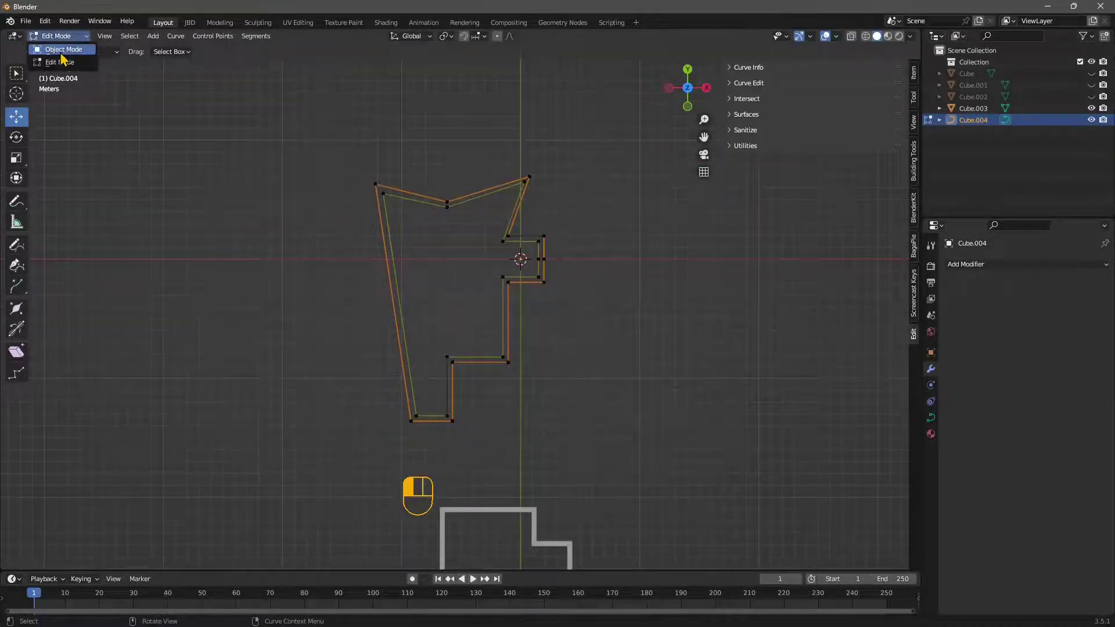
left_click(60, 61)
middle_click_drag(385, 393, 550, 366)
key("ctrl+z")
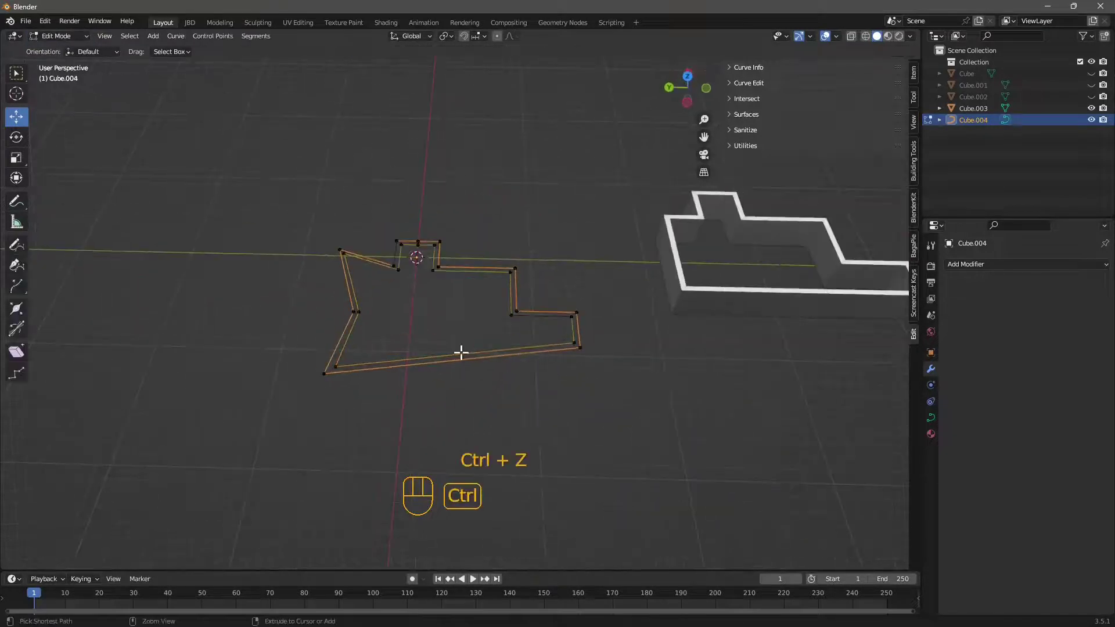
key("ctrl+z")
key("ctrl+z")
key("ctrl+z")
key("ctrl+z")
key("ctrl+z")
key("ctrl+z")
key("ctrl+z")
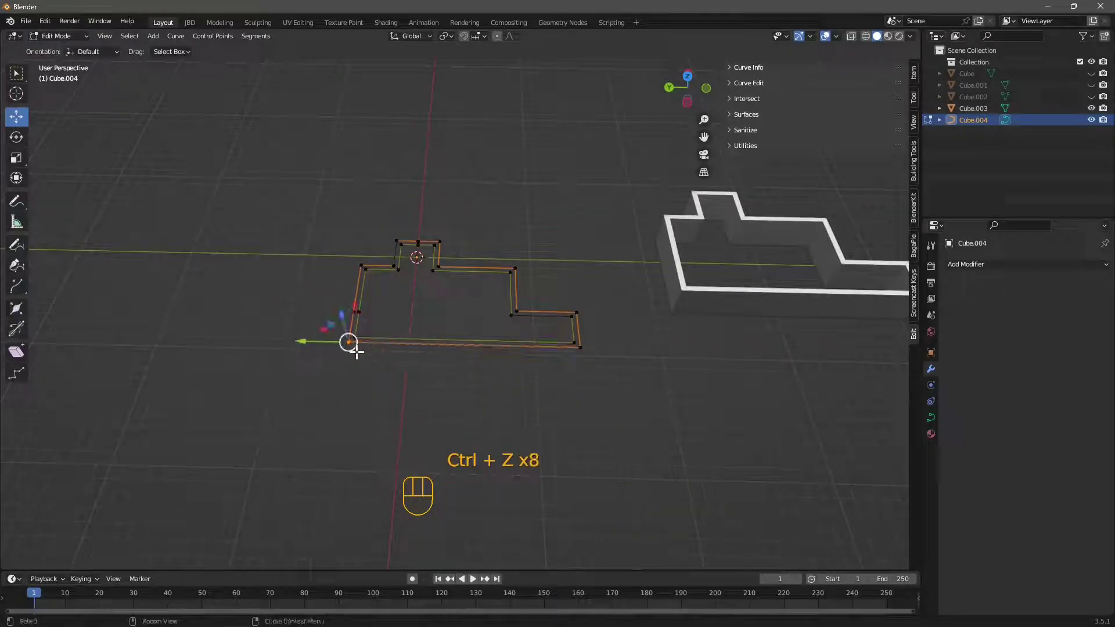
left_click(61, 36)
left_click(58, 48)
middle_click_drag(100, 141, 493, 269)
left_click(487, 331)
left_click(492, 270)
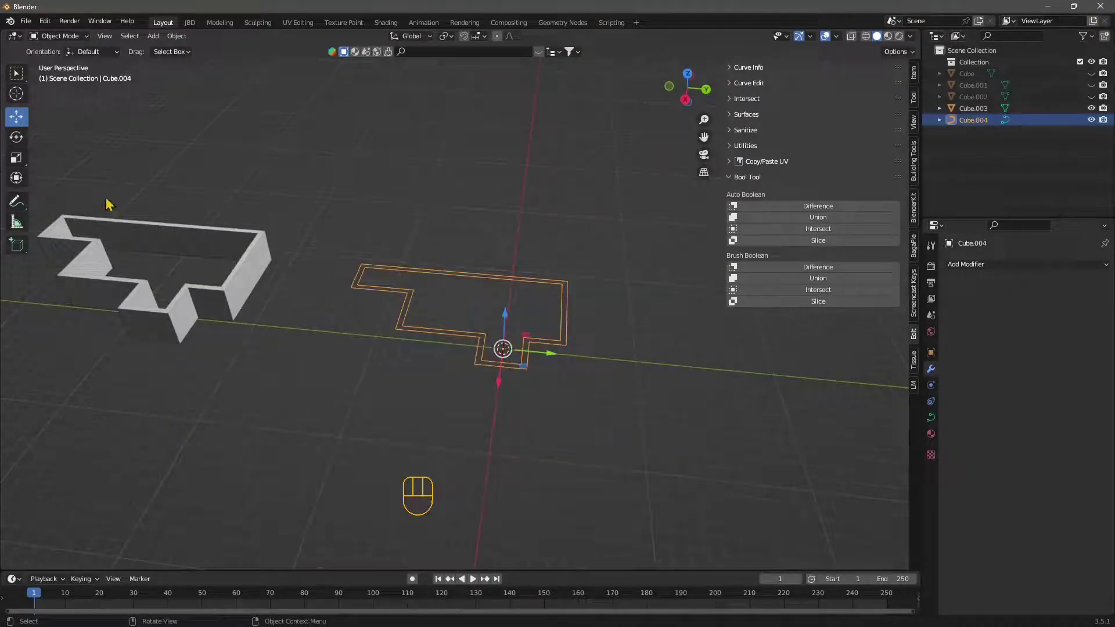
left_click(26, 23)
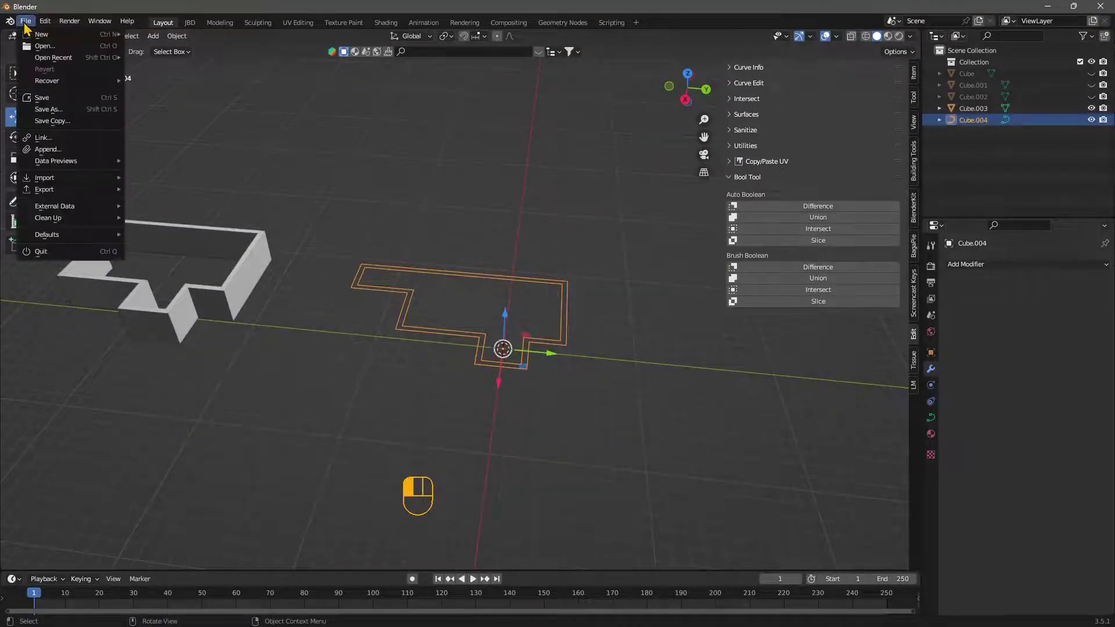
mouse_move(44, 194)
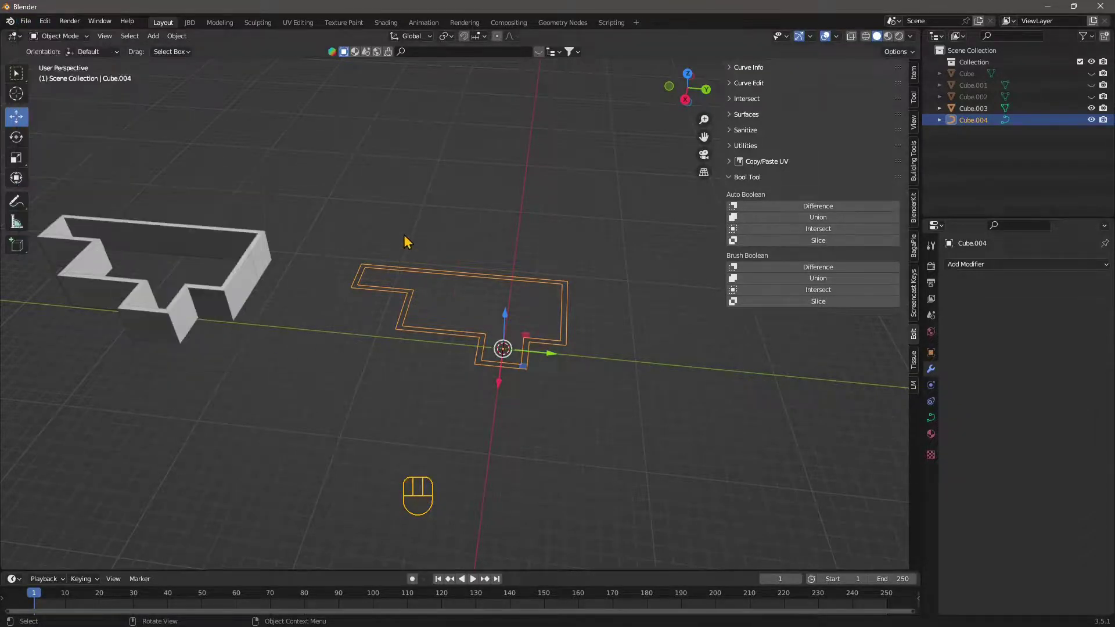
Select the Cube.004 curve, then add the walls Cube.003 as the active object
left_click(328, 357)
middle_click_drag(314, 366, 295, 347)
middle_click_drag(363, 366, 461, 391)
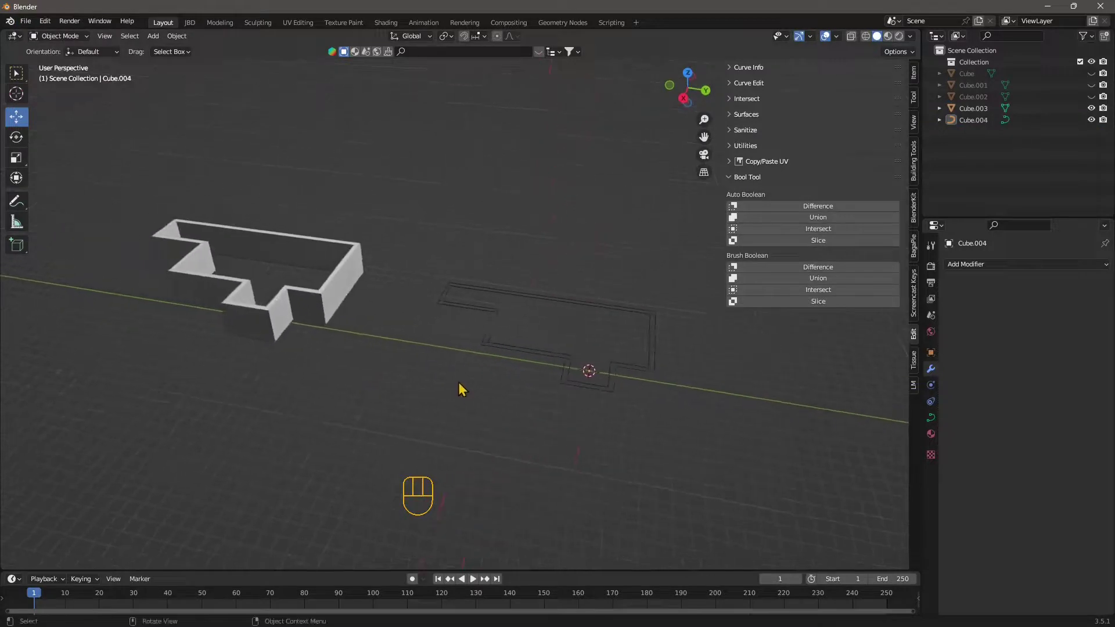
scroll(467, 389, "up", 2)
left_click(505, 343)
left_click(299, 303, "shift")
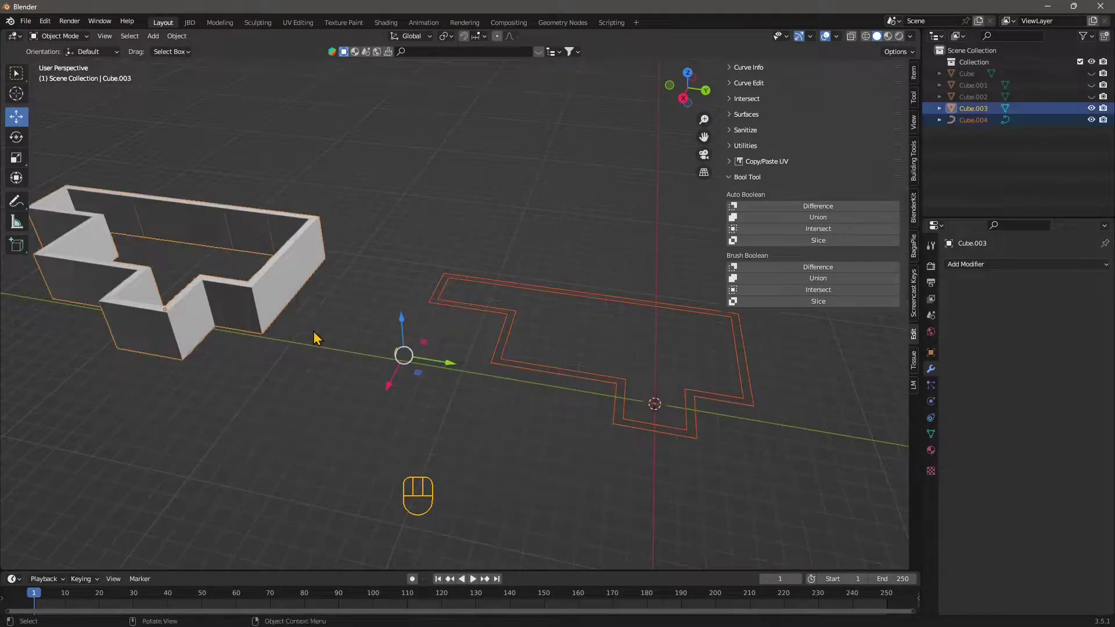